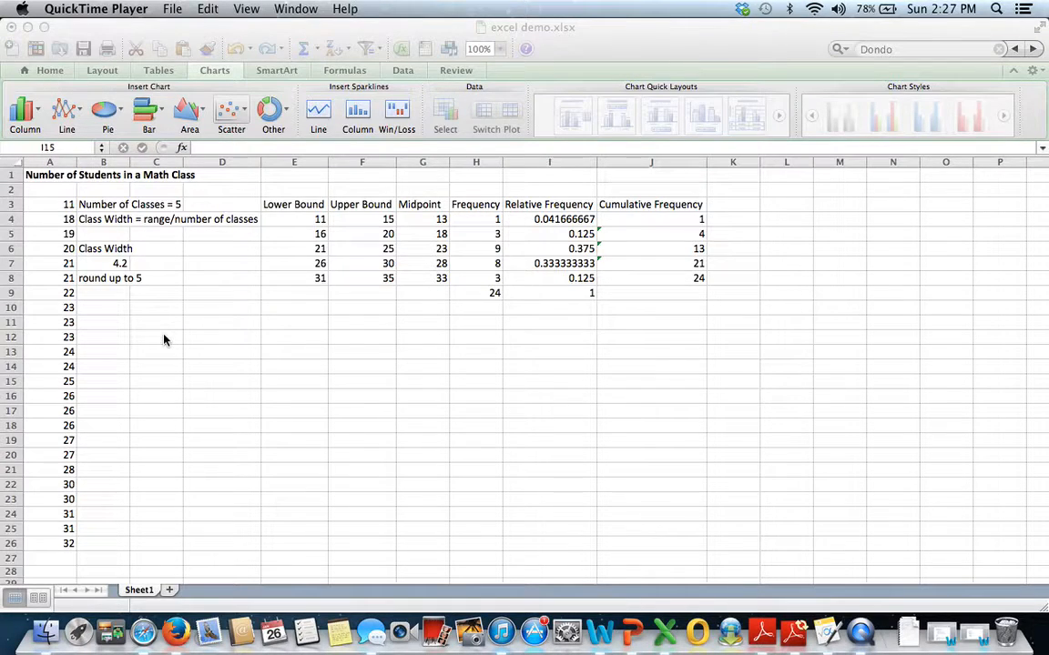
Insert a 2-D Clustered Column chart from the Frequency heading and its five class values in H3:H8.
click(489, 218)
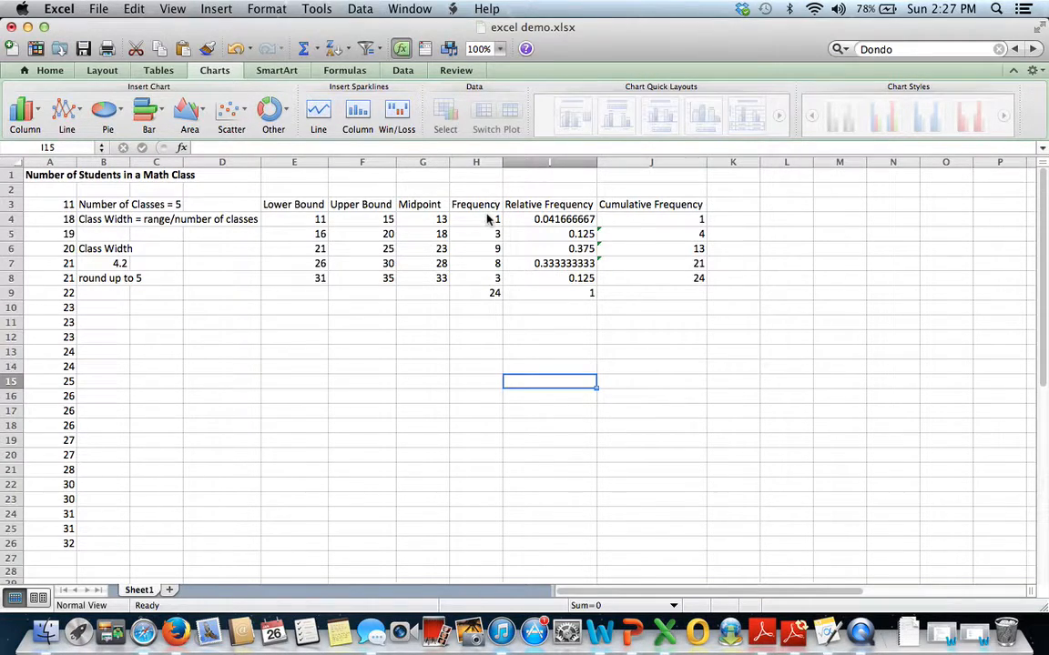
click(489, 204)
drag(489, 204, 492, 274)
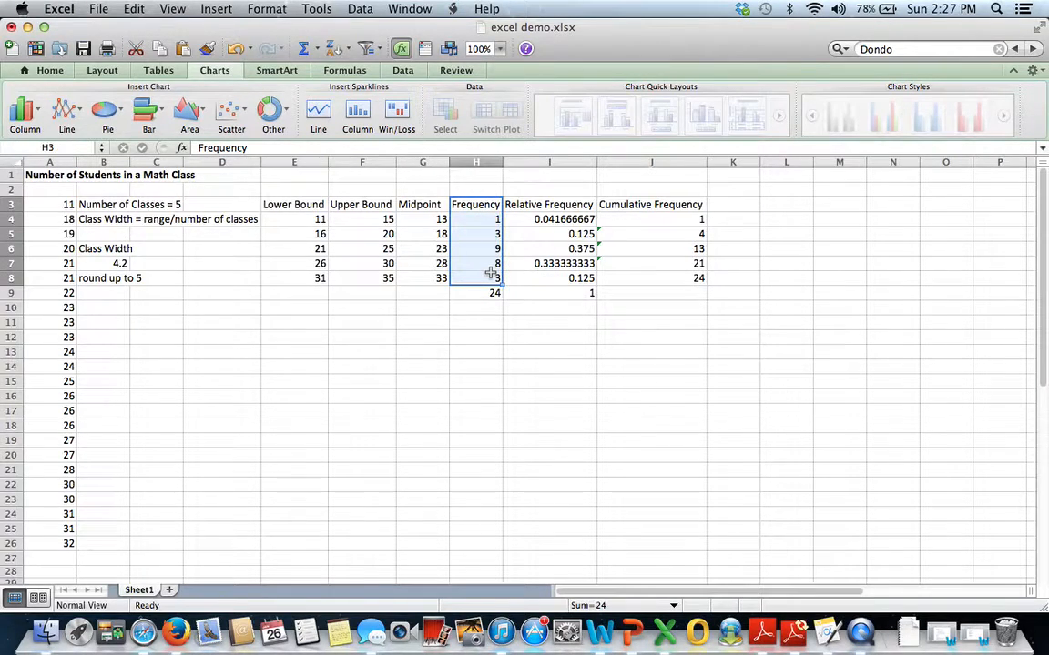
click(25, 113)
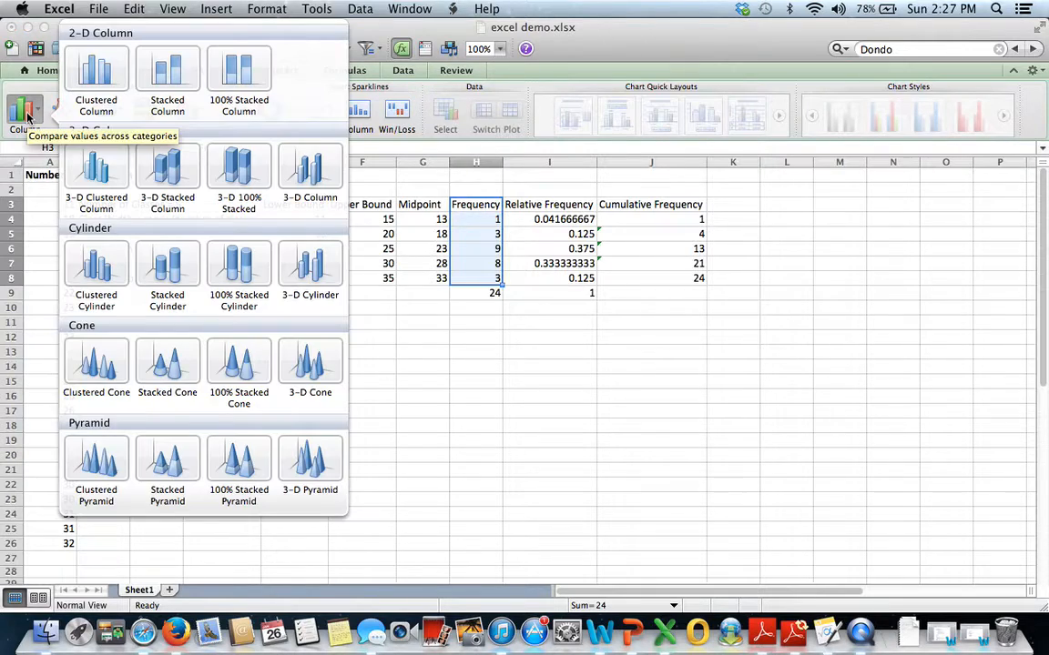
click(118, 82)
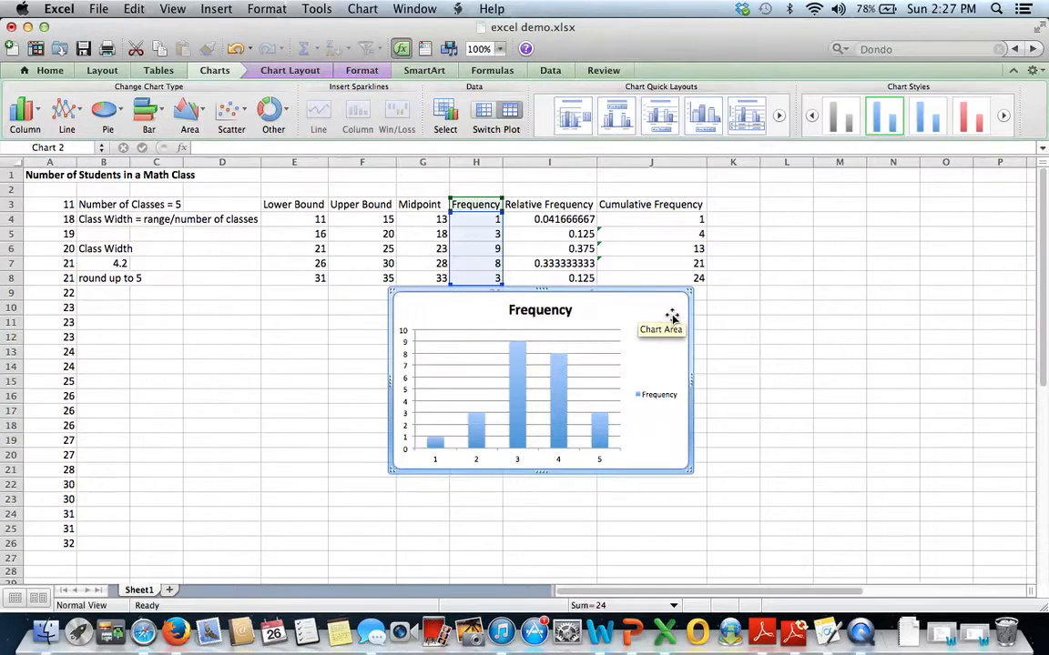
Move the chart below the frequency table and enlarge it to cover about columns E to K, rows 10 to 28.
drag(667, 311, 551, 355)
drag(571, 511, 718, 573)
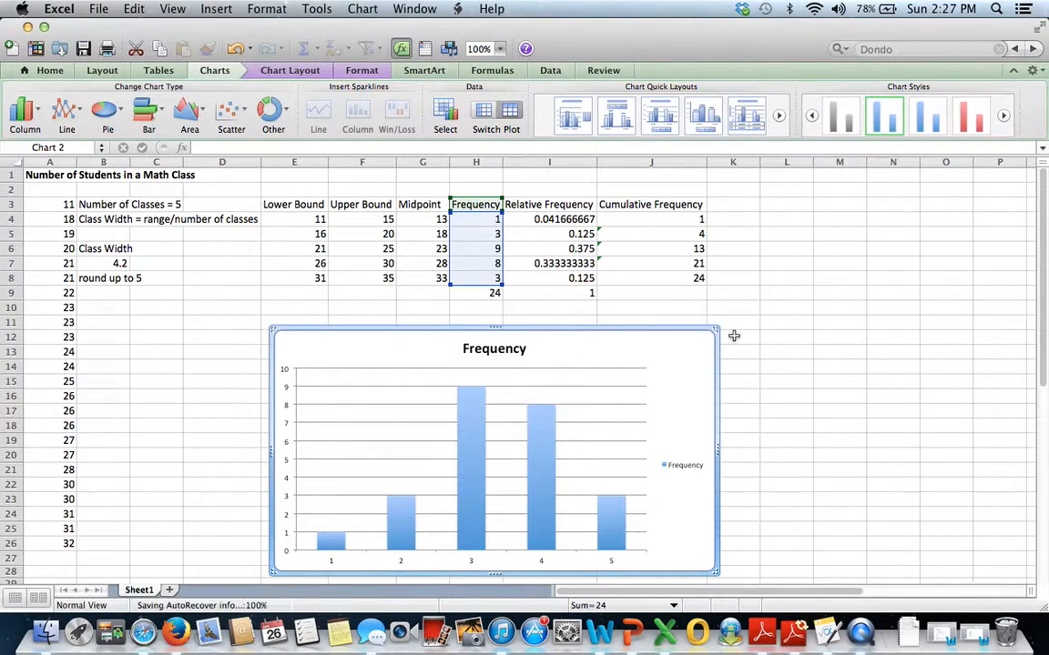
drag(719, 329, 721, 308)
Change the chart title to "Number of Students in a Math Class".
click(510, 326)
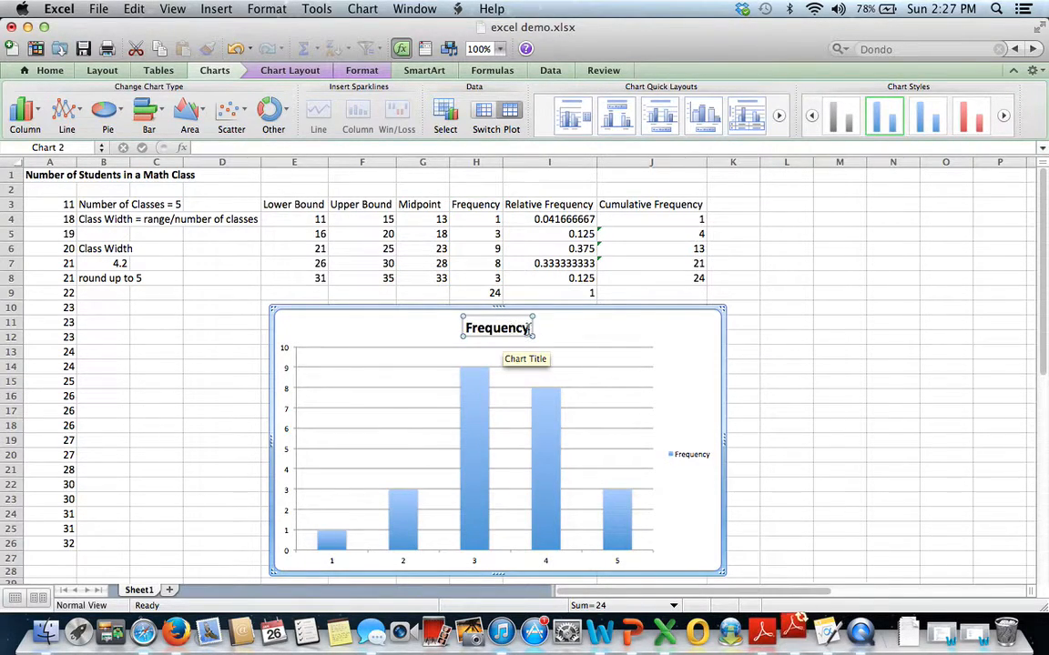
double_click(480, 323)
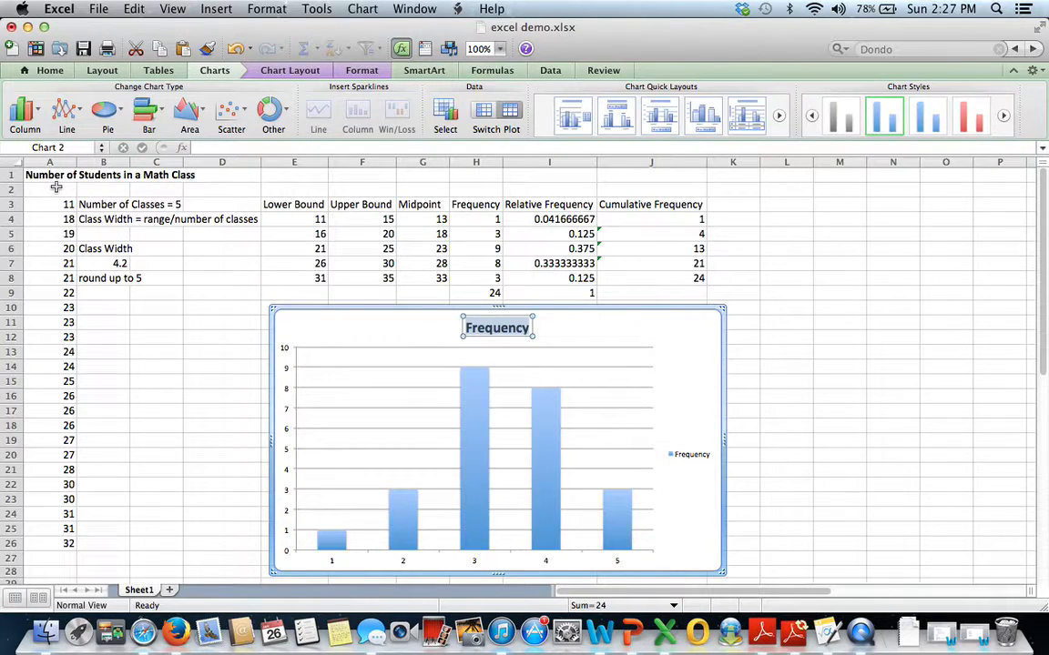
text(N)
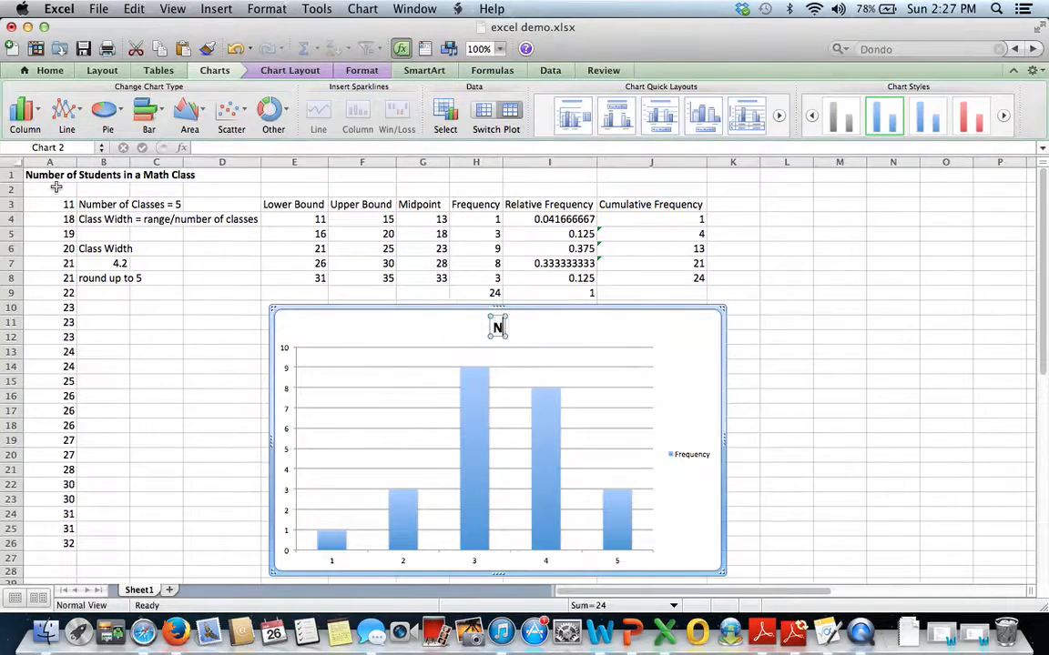
text(umber of Students in A)
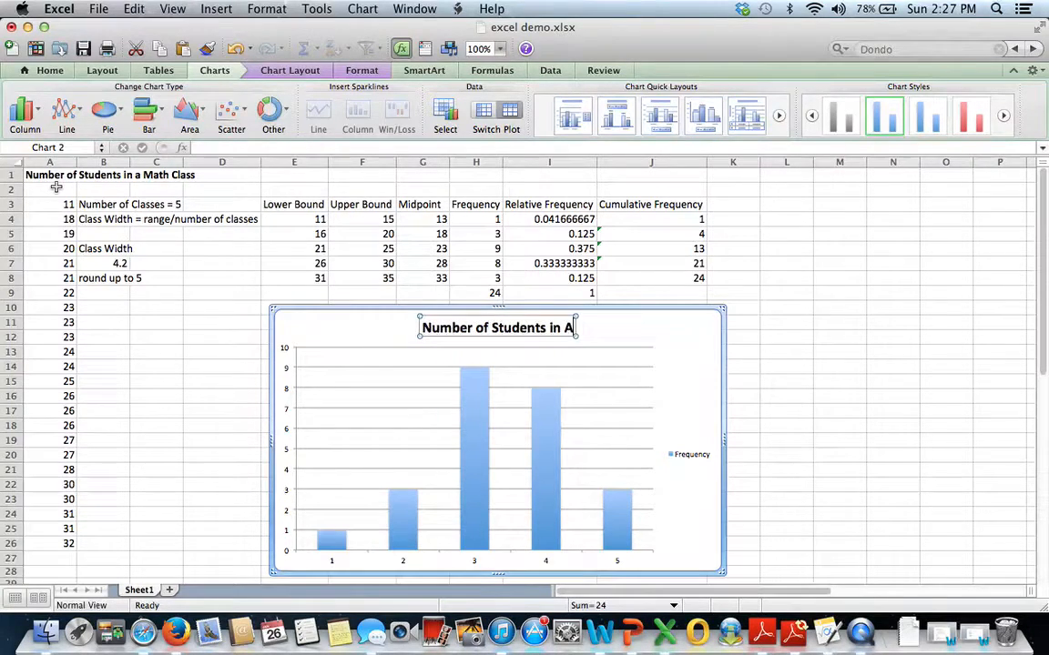
key(BackSpace)
text(a)
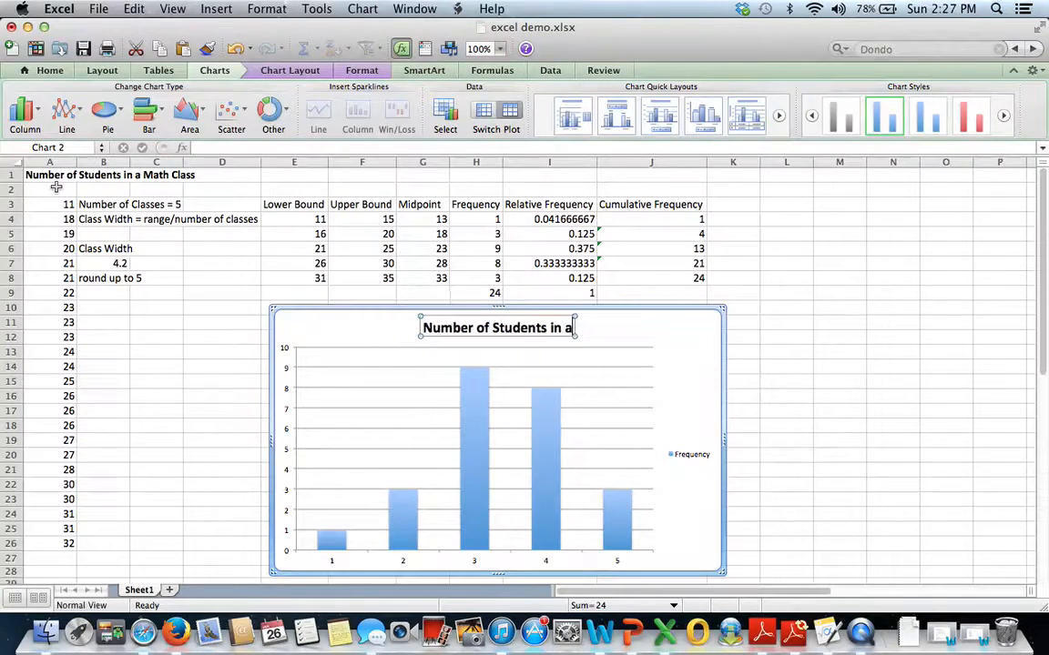
text( Math Class)
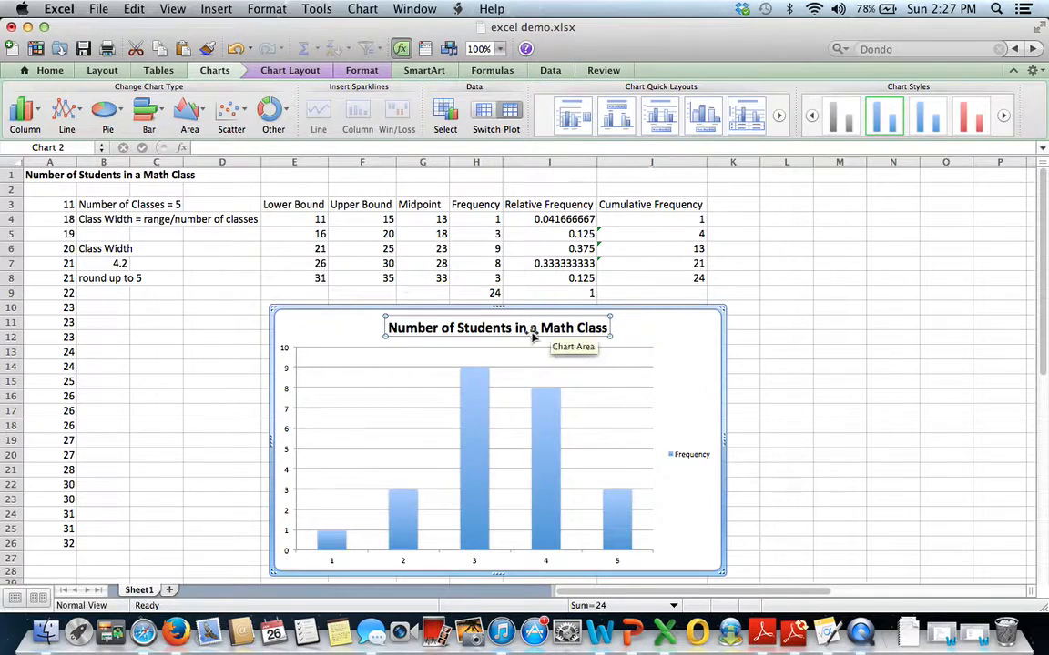
click(701, 403)
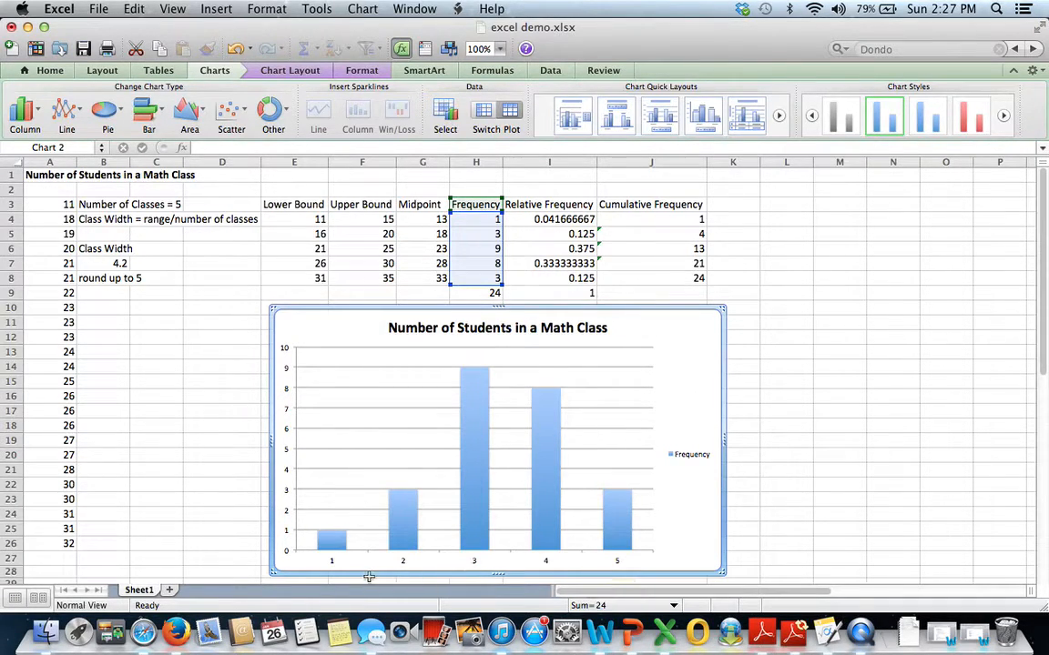
Set the chart's category (X) axis labels to the class midpoints in G4:G8.
click(619, 564)
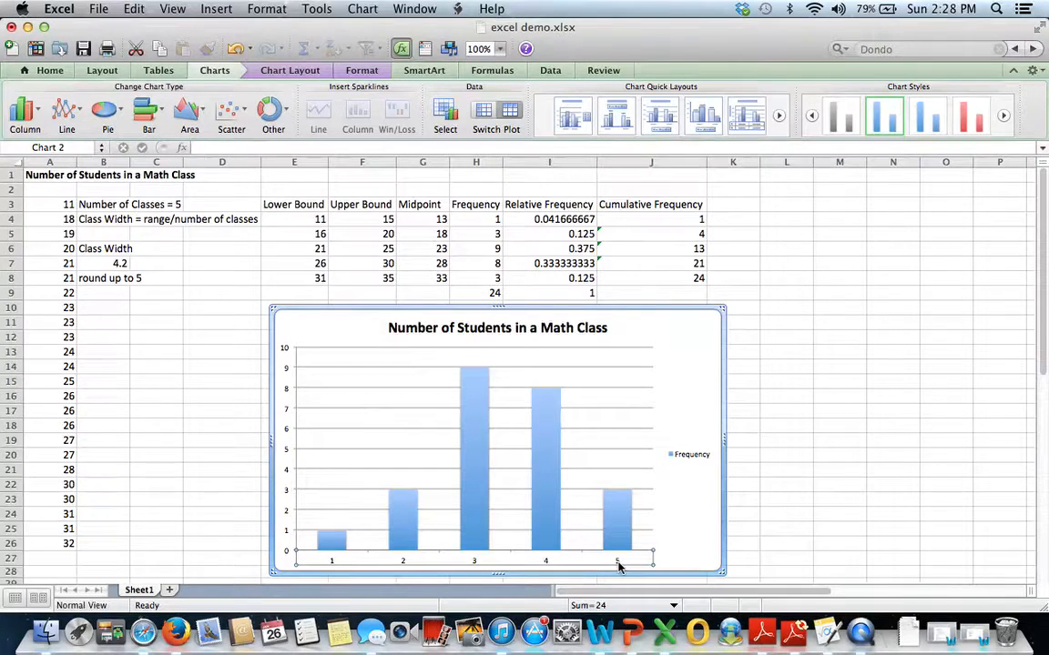
right_click(619, 566)
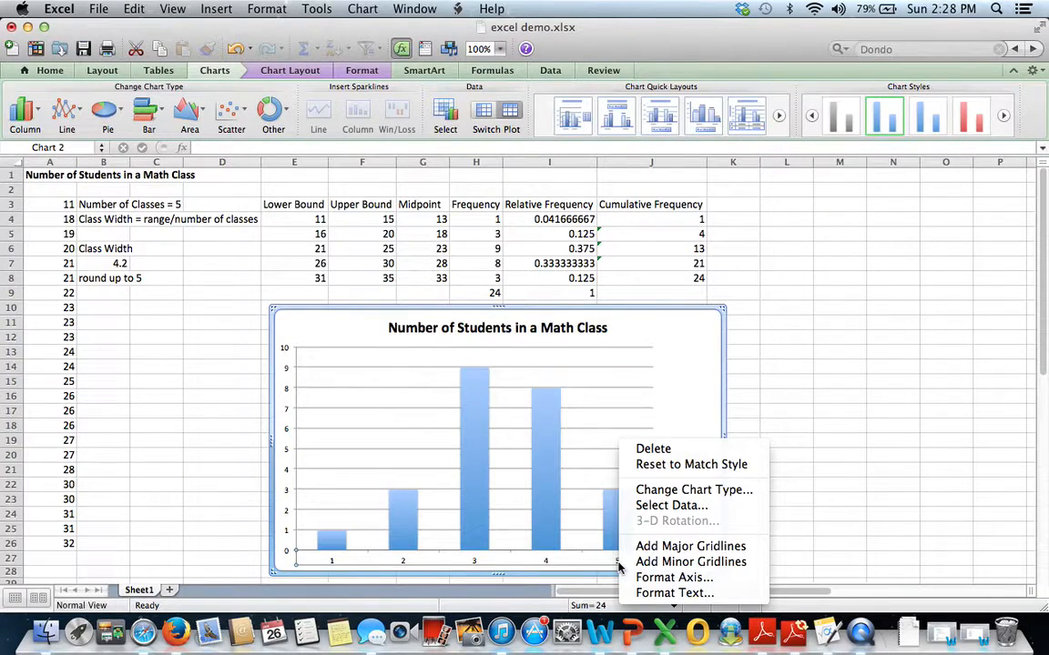
click(670, 507)
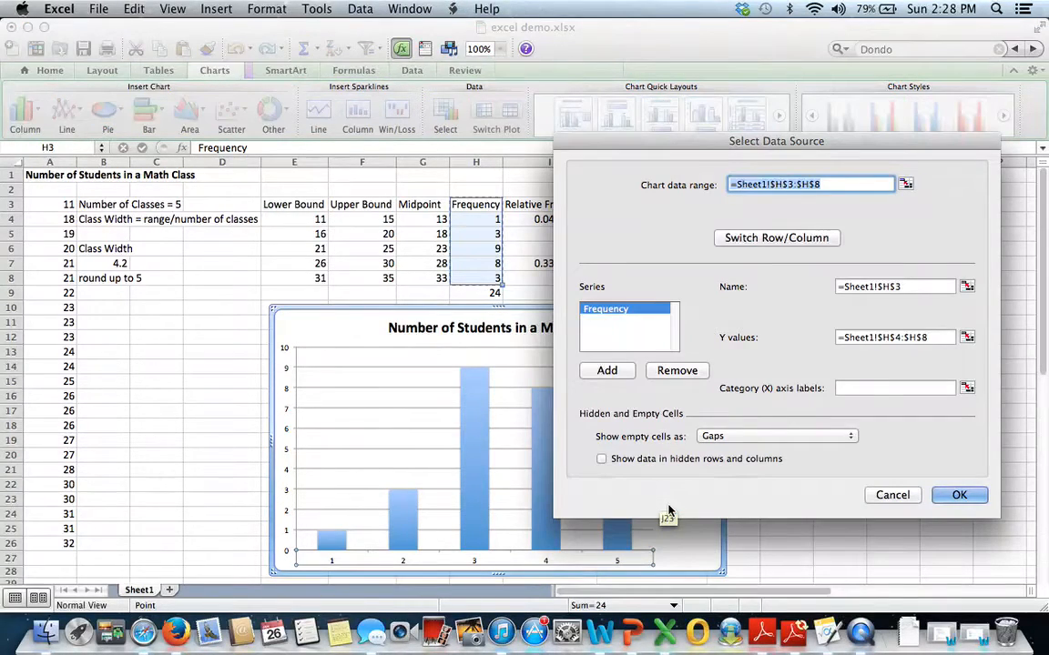
click(851, 388)
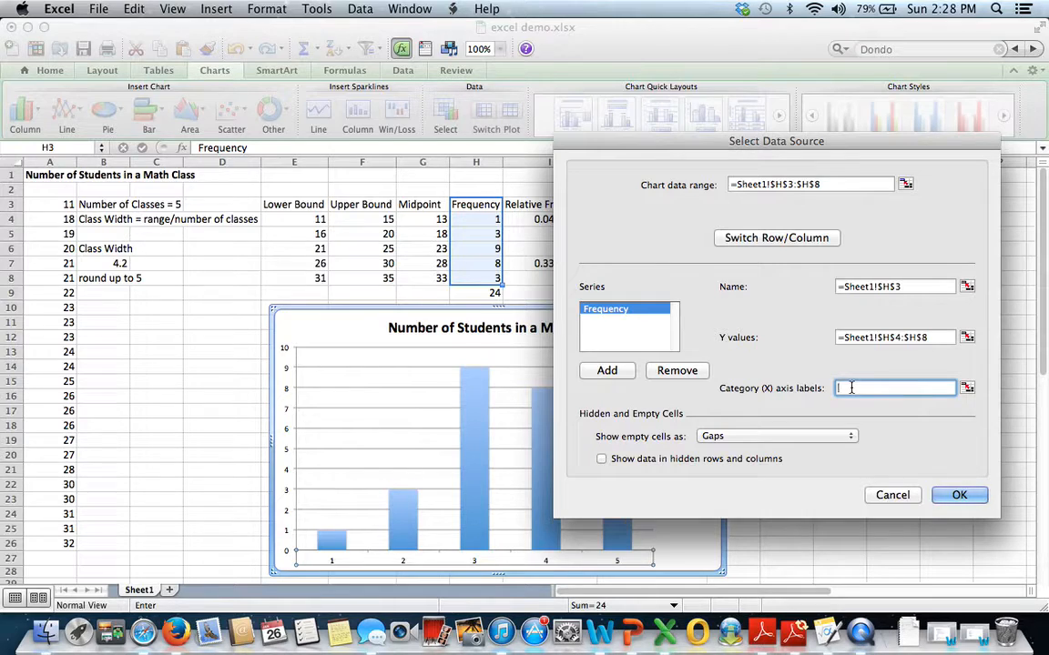
click(424, 225)
drag(425, 225, 423, 276)
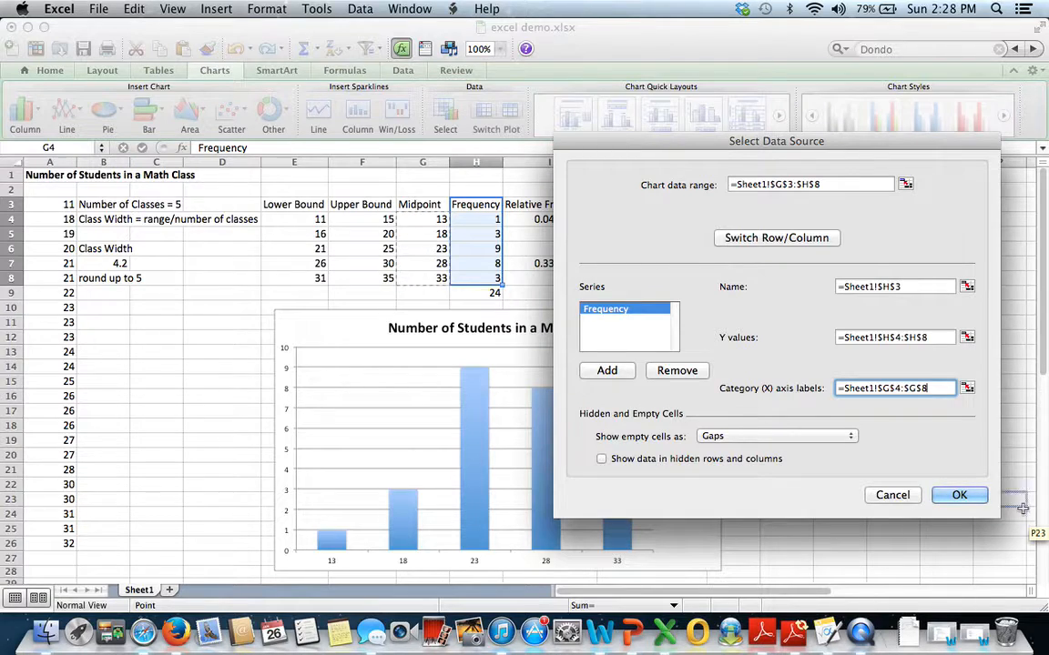
click(955, 496)
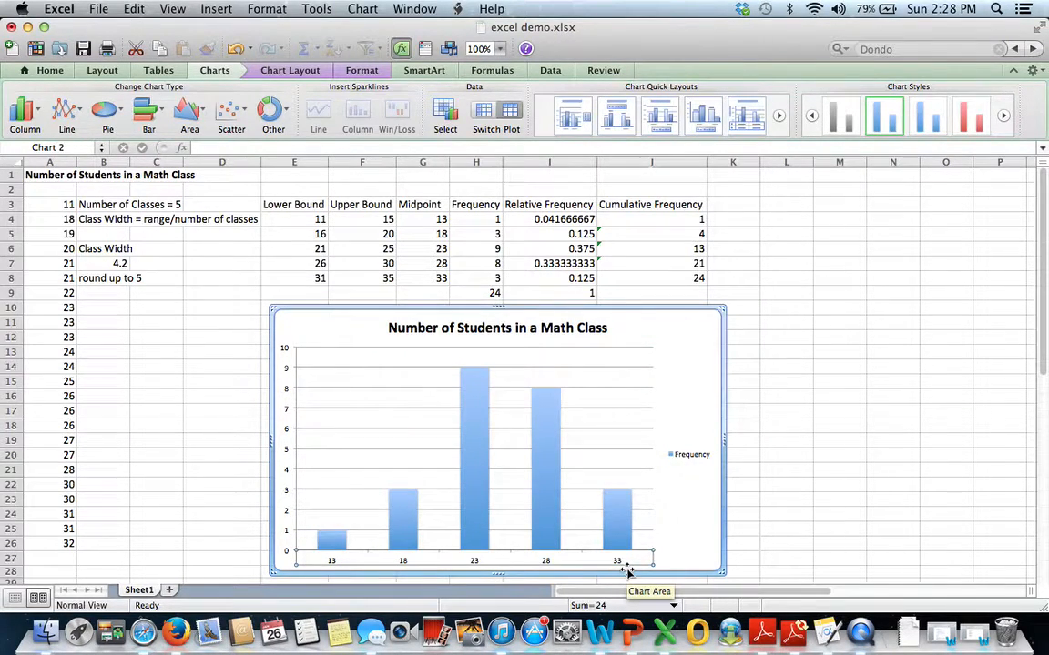
Delete the Frequency legend from the chart.
click(669, 554)
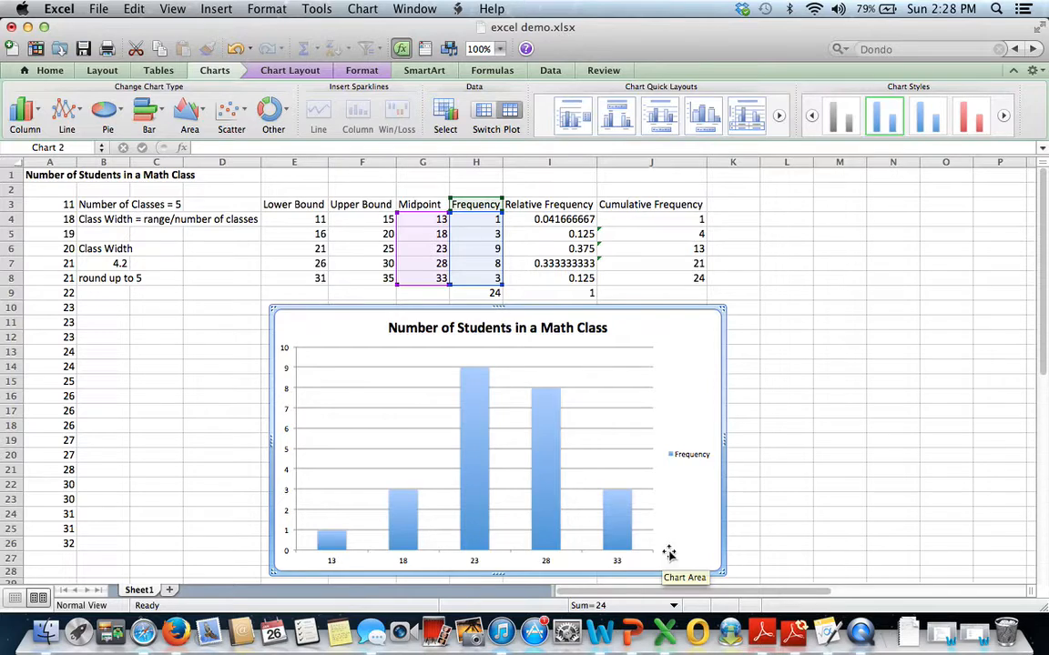
click(692, 459)
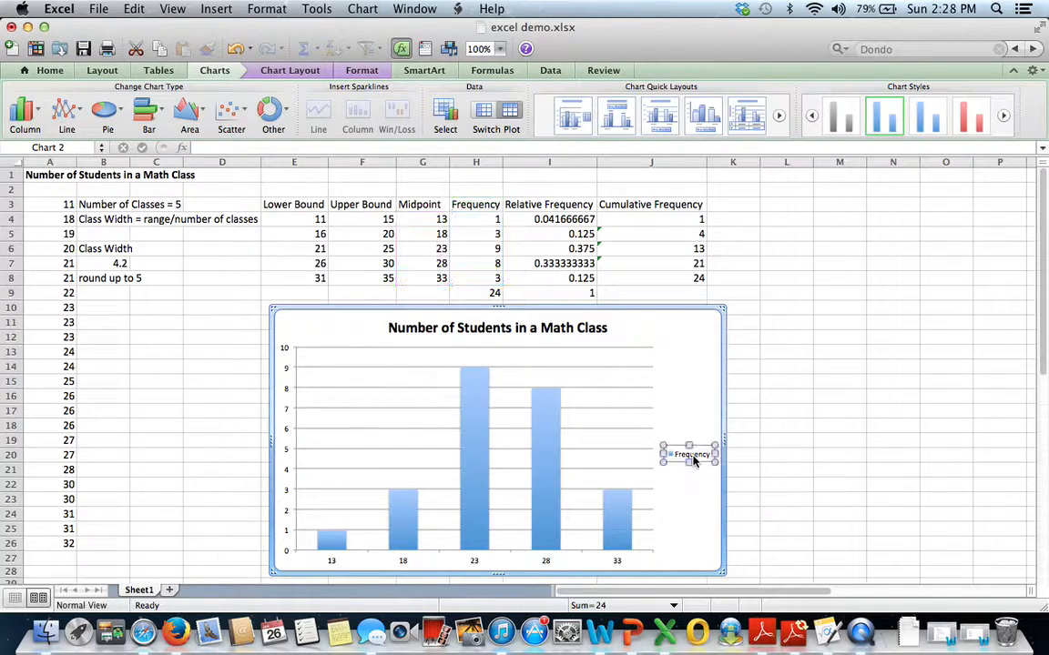
key(Delete)
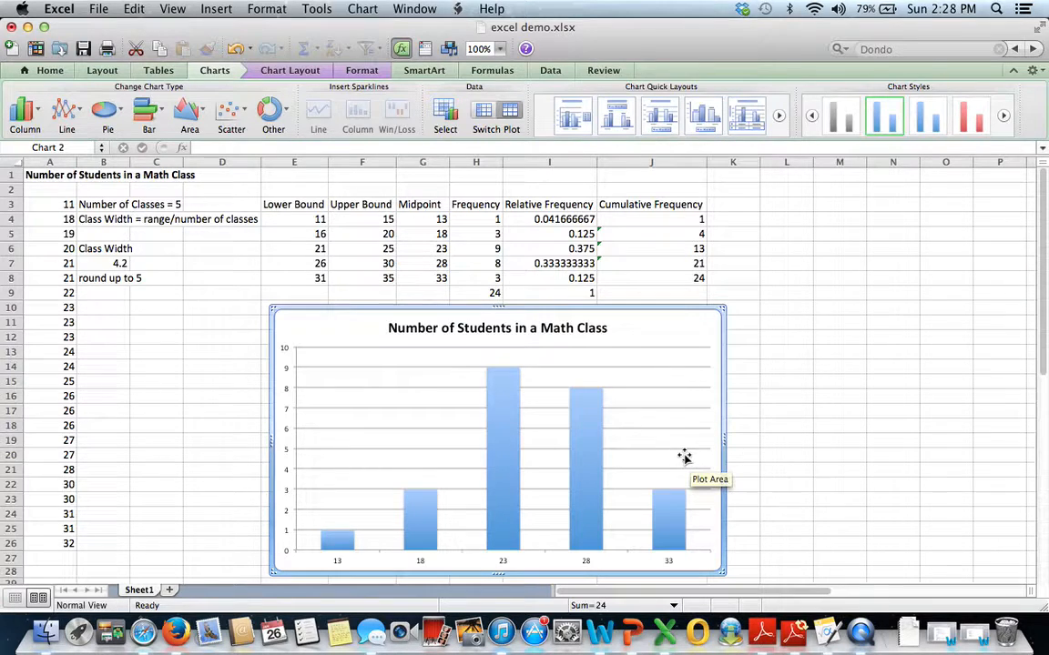
Add a horizontal axis title below the axis reading "Midpoints".
click(291, 71)
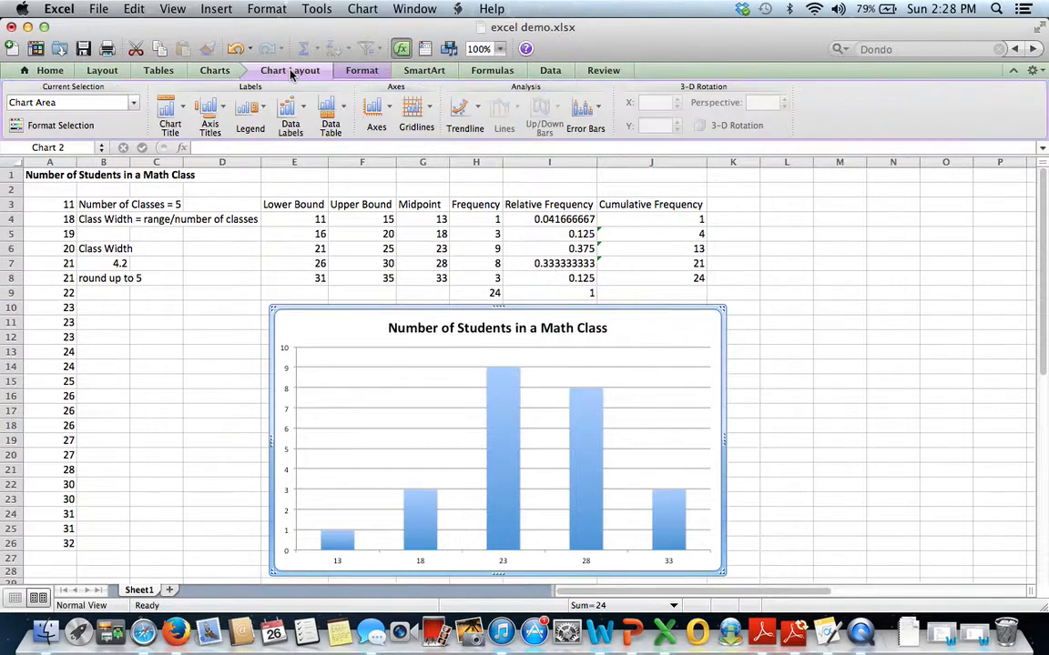
click(209, 110)
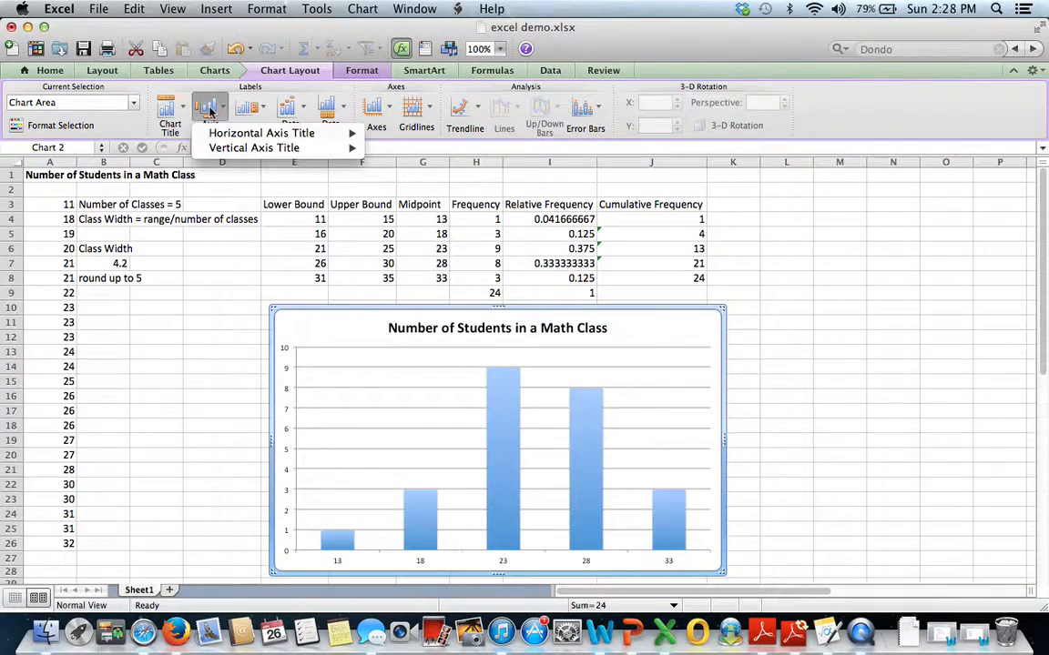
mouse_move(226, 138)
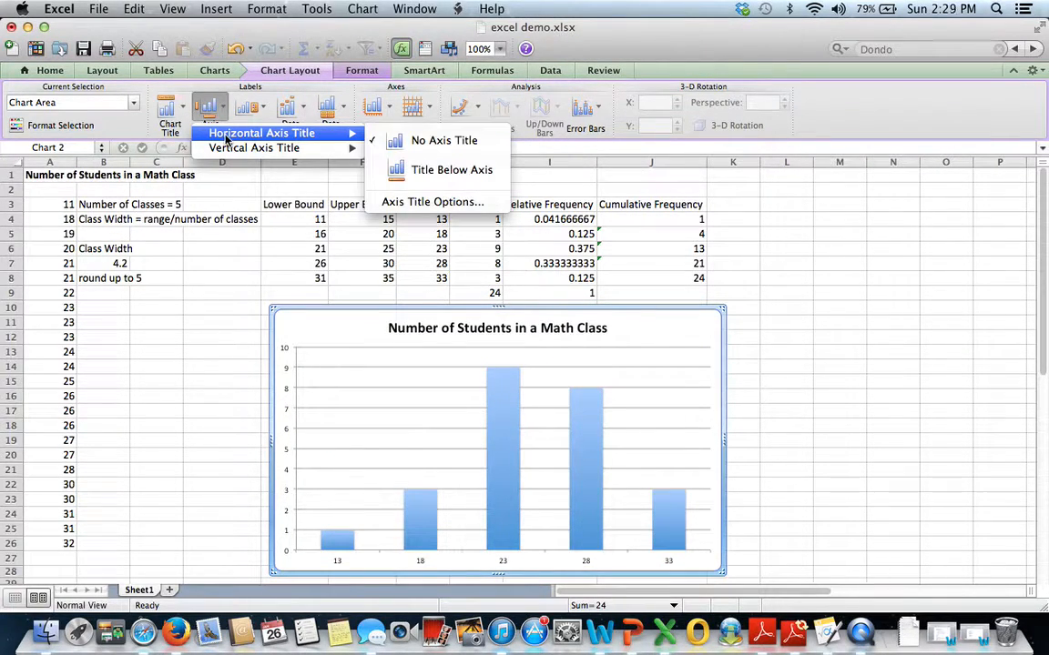
click(432, 177)
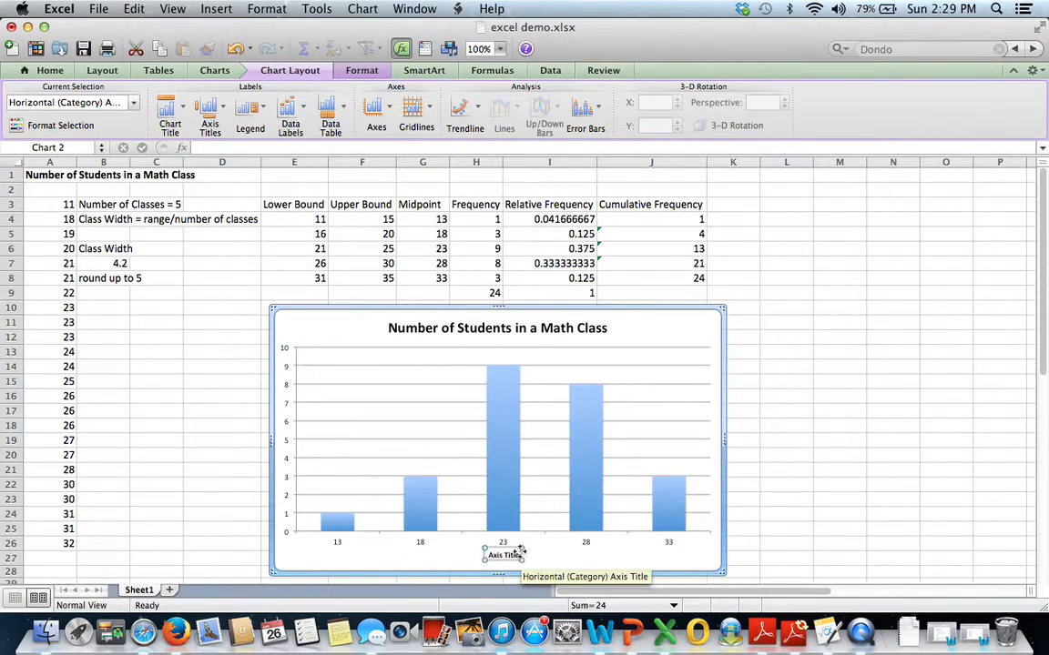
text(Midpoints)
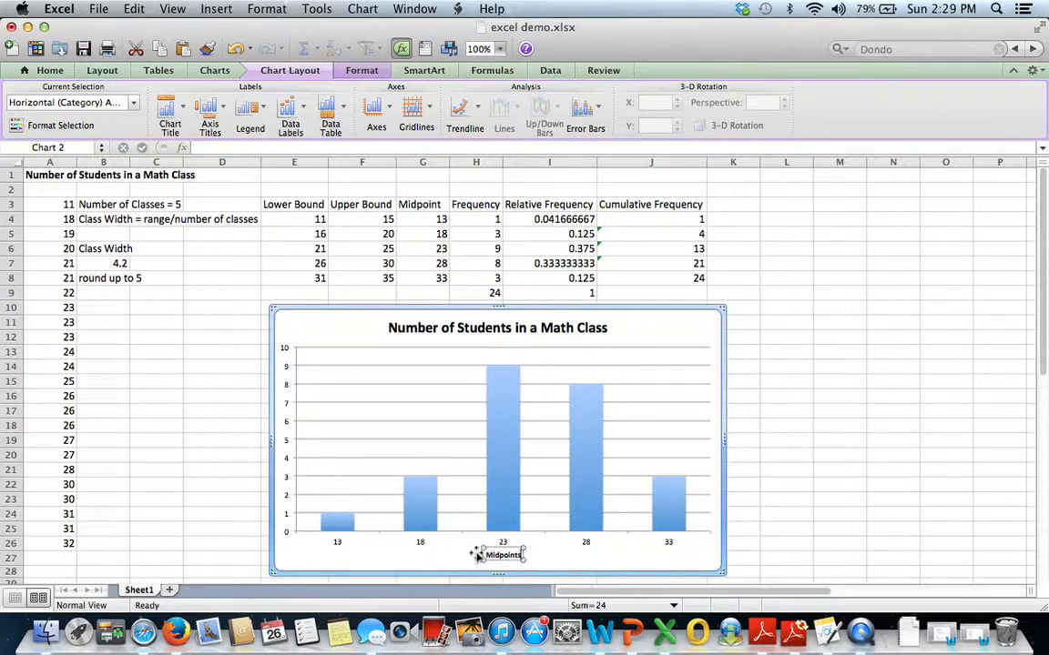
click(428, 559)
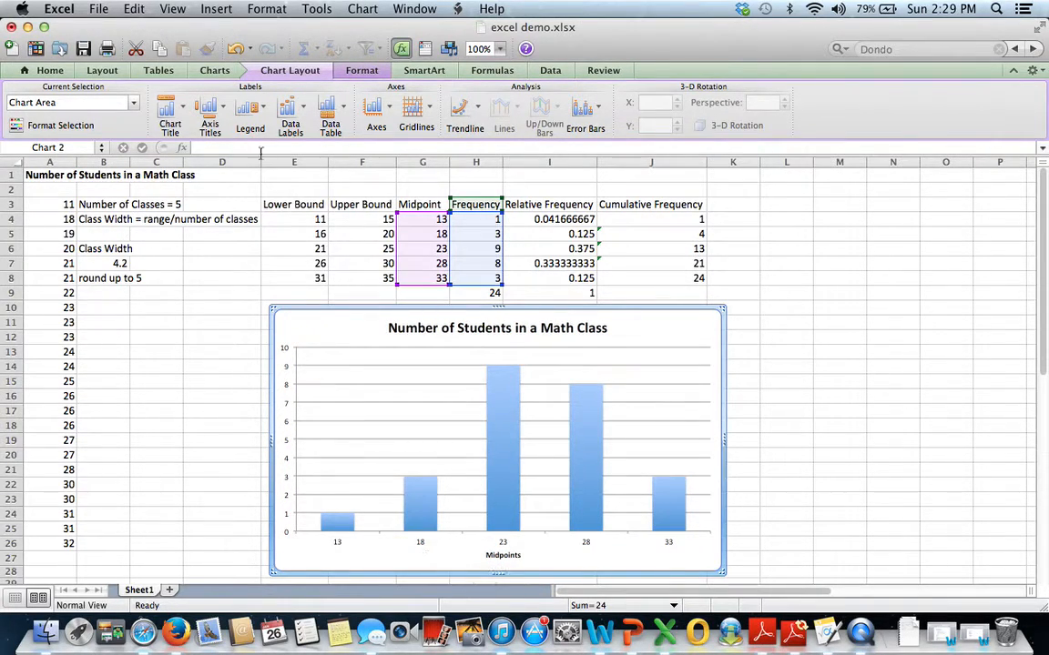
Add a horizontally oriented title to the vertical axis reading "Frequency".
click(215, 112)
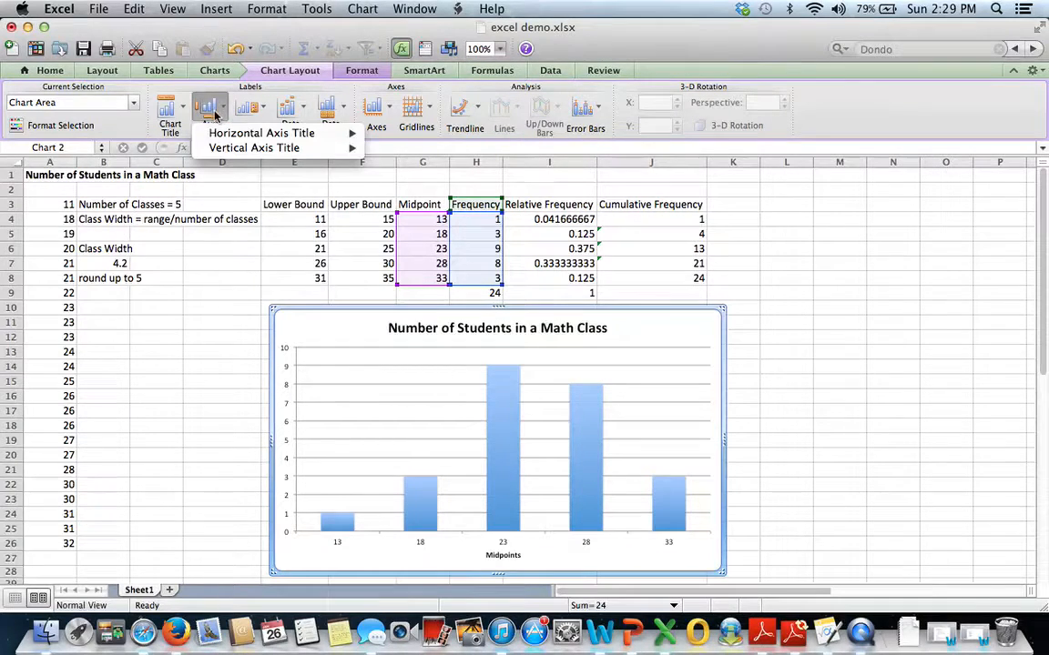
mouse_move(226, 152)
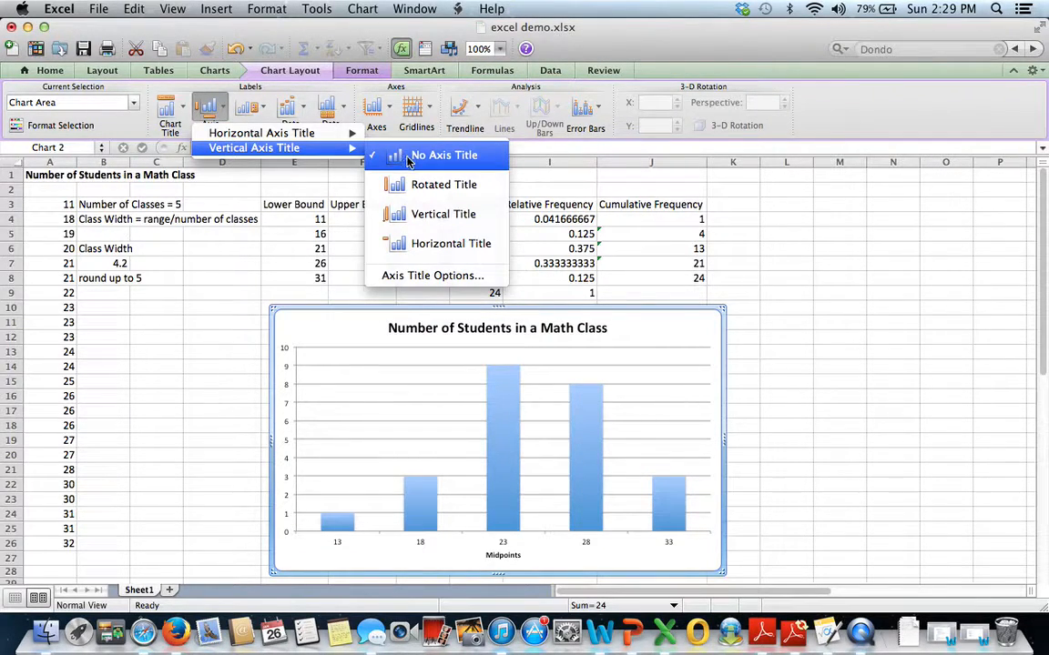
click(414, 244)
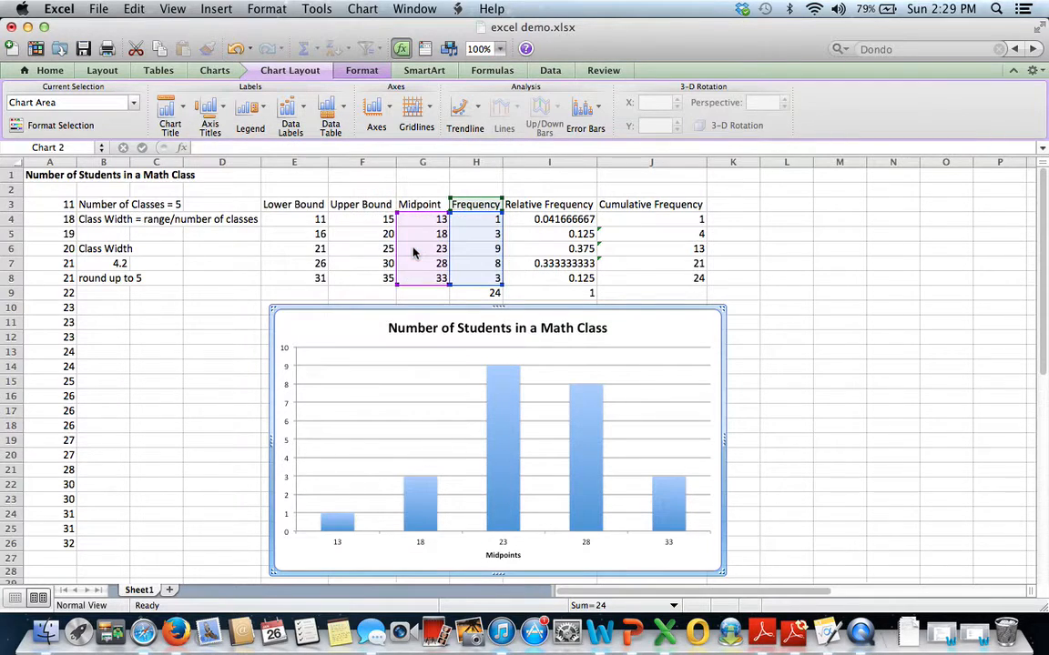
drag(319, 441, 279, 439)
text(Fre)
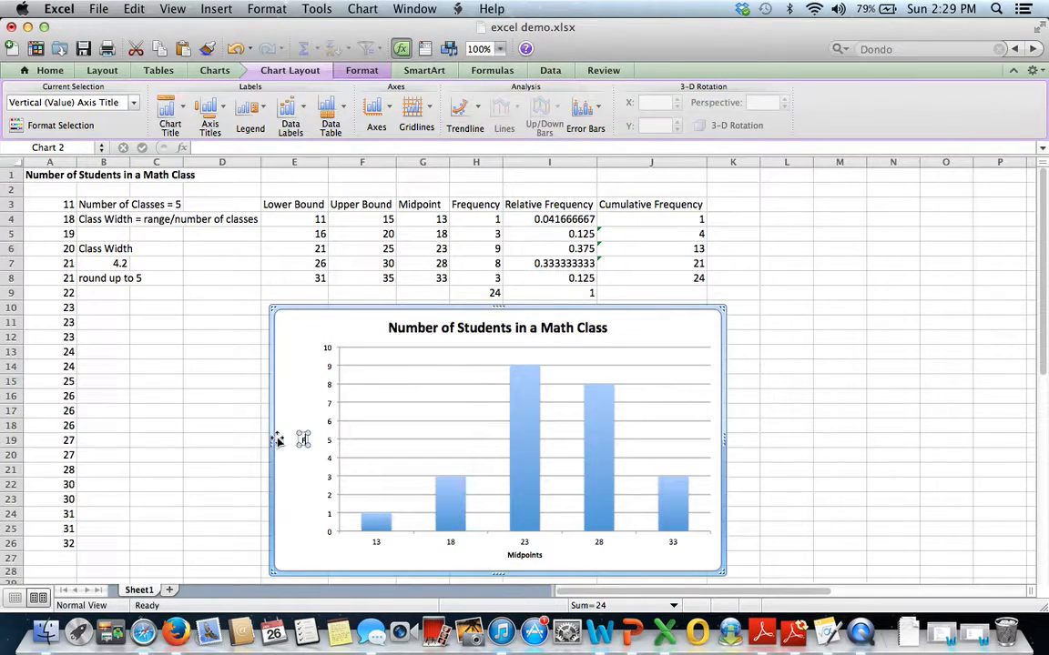
text(quency)
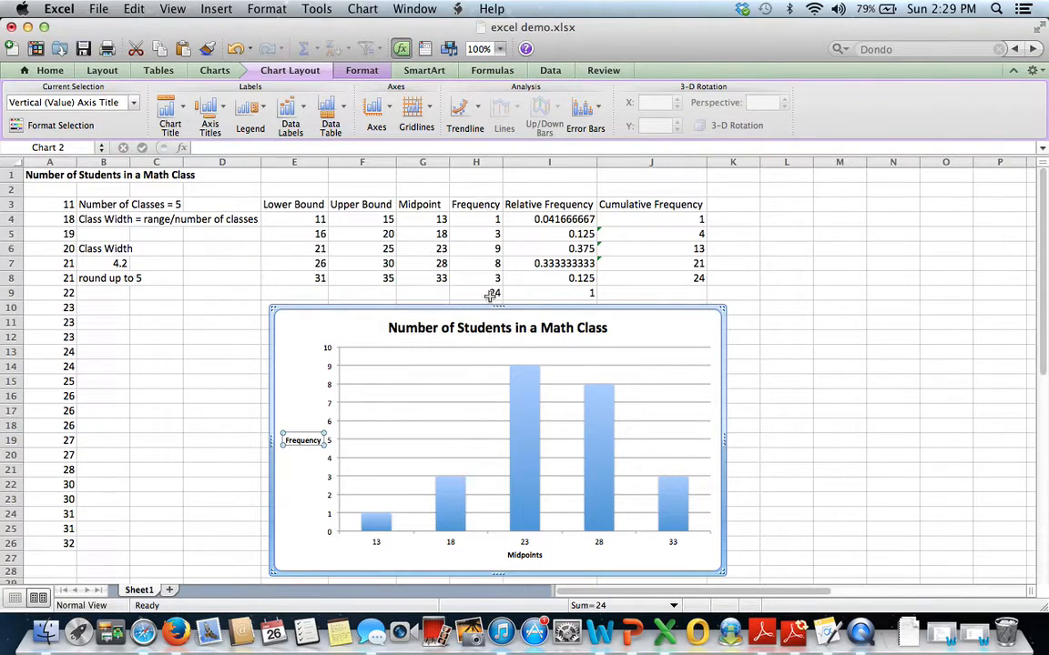
click(296, 482)
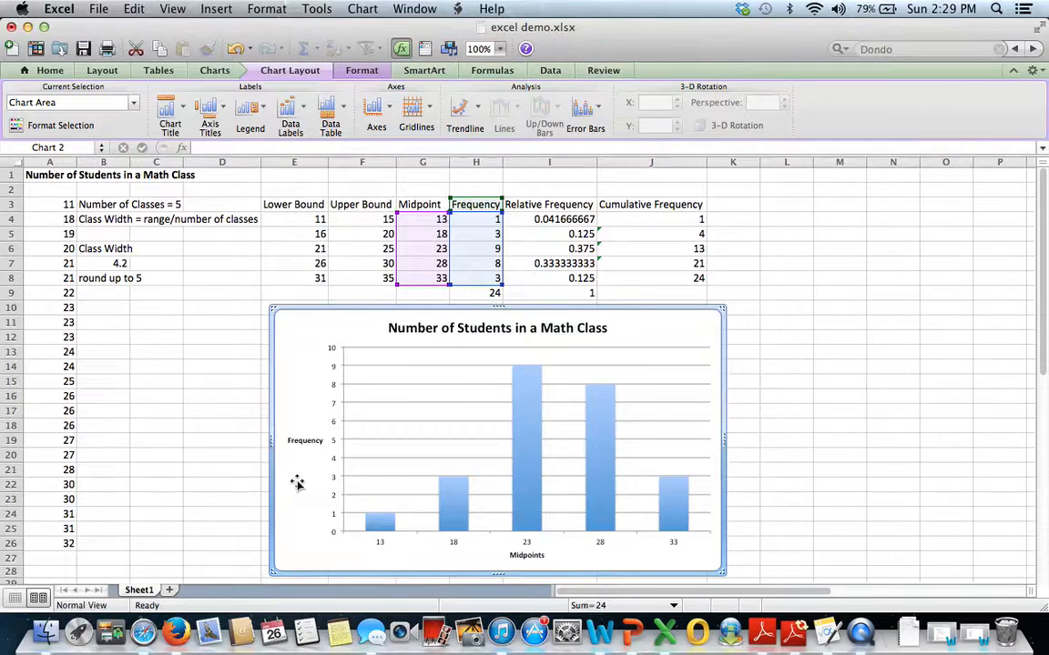
Set the gap width of the Frequency series to 0 % so the histogram bars touch.
mouse_move(526, 478)
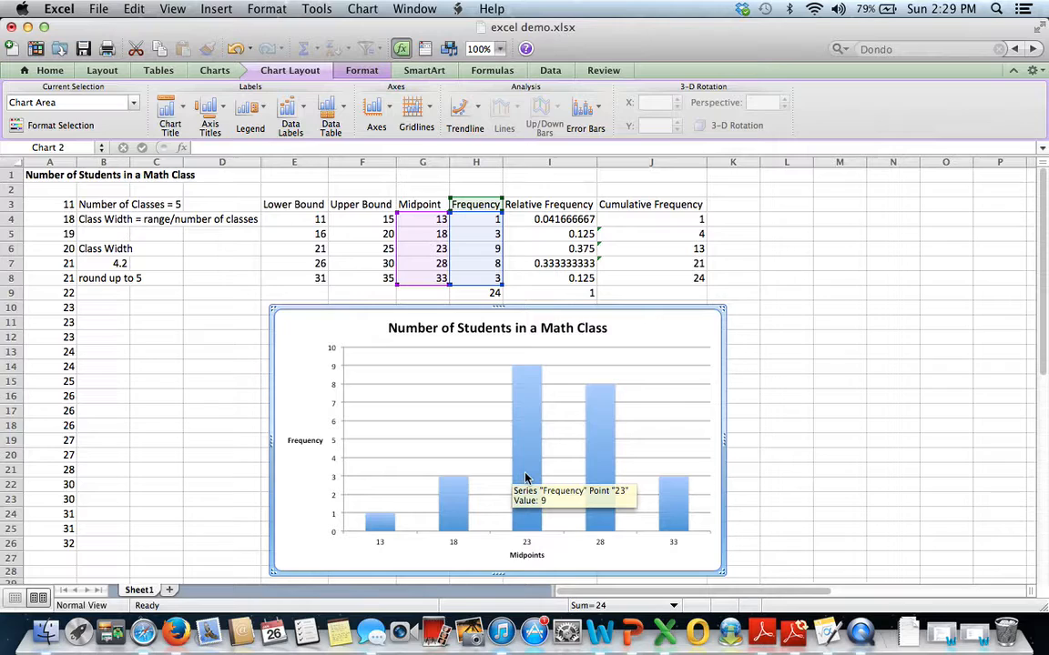
click(525, 478)
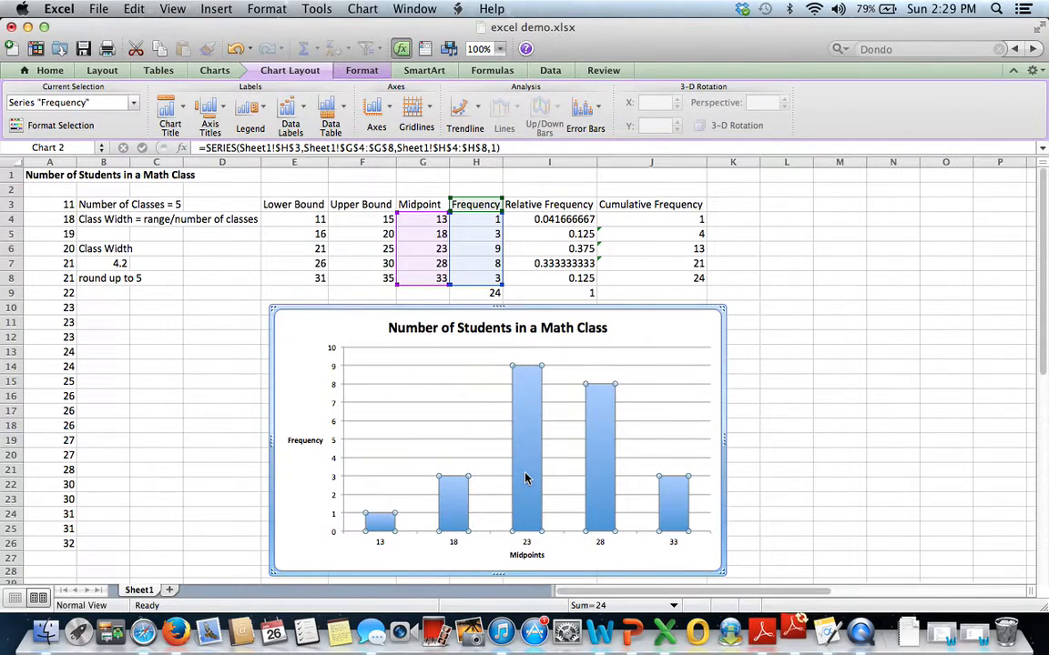
double_click(525, 478)
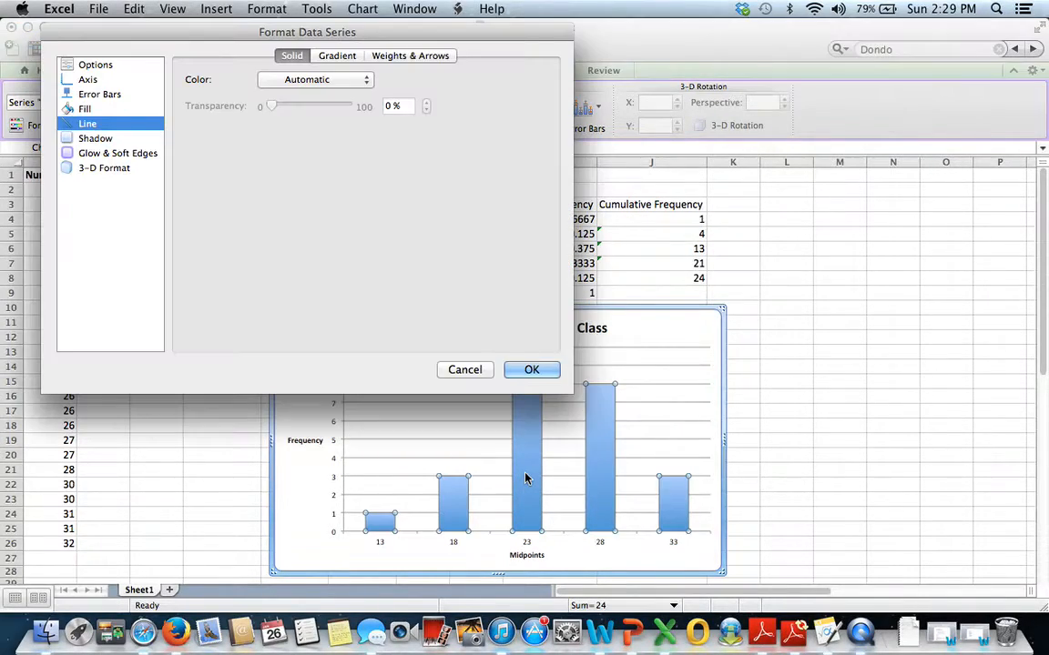
click(113, 67)
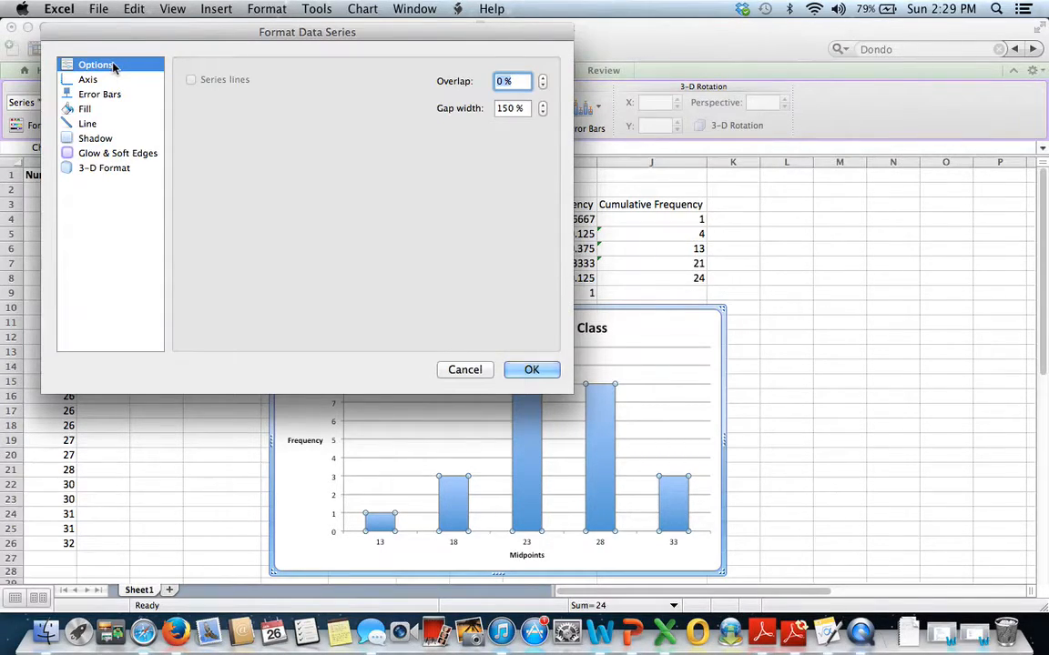
click(509, 109)
drag(509, 109, 487, 109)
key(BackSpace)
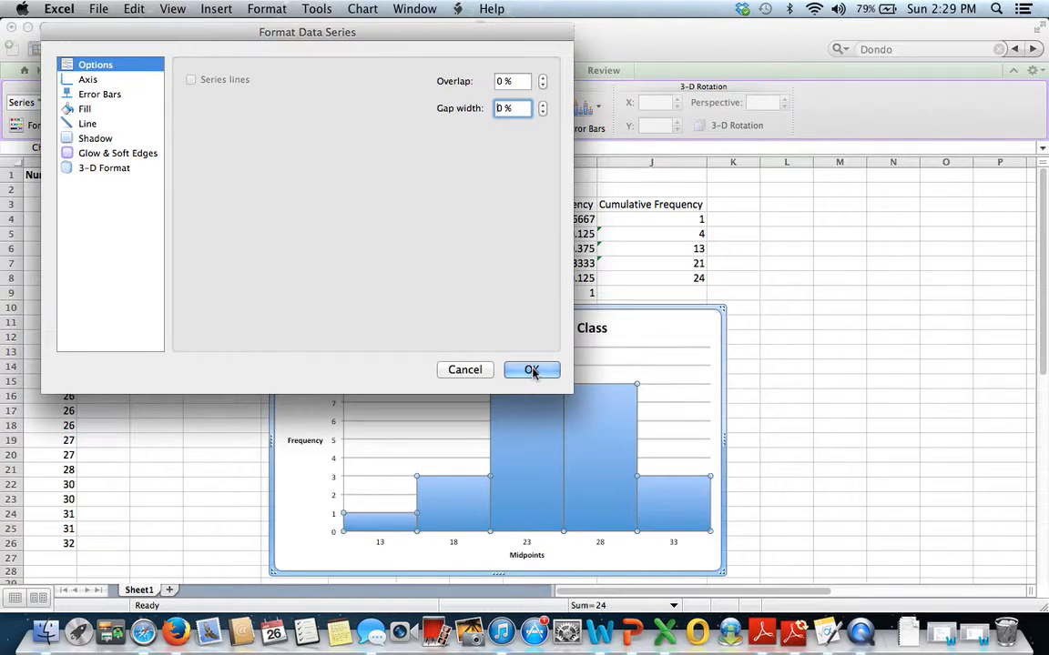
Give the bars of the Frequency series a solid black outline and apply the series formatting.
click(91, 124)
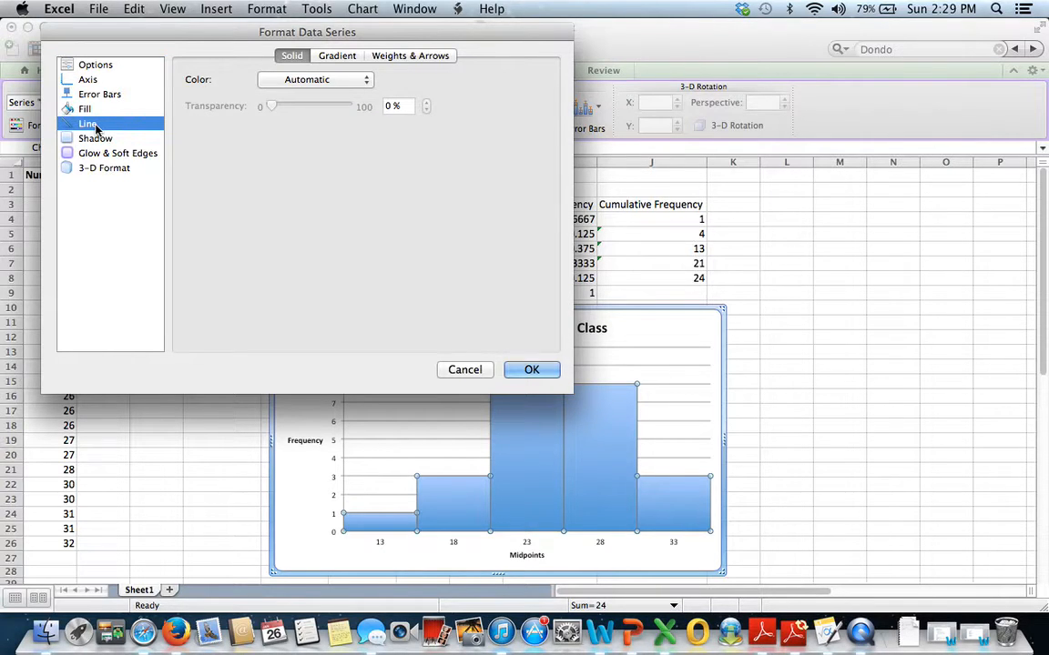
click(365, 82)
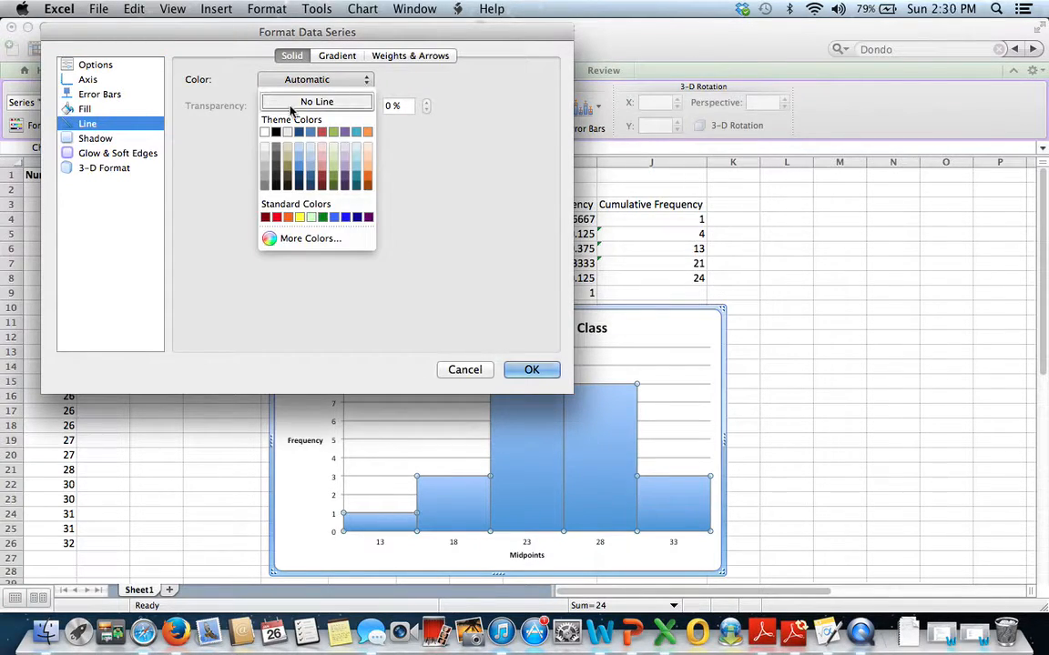
click(276, 137)
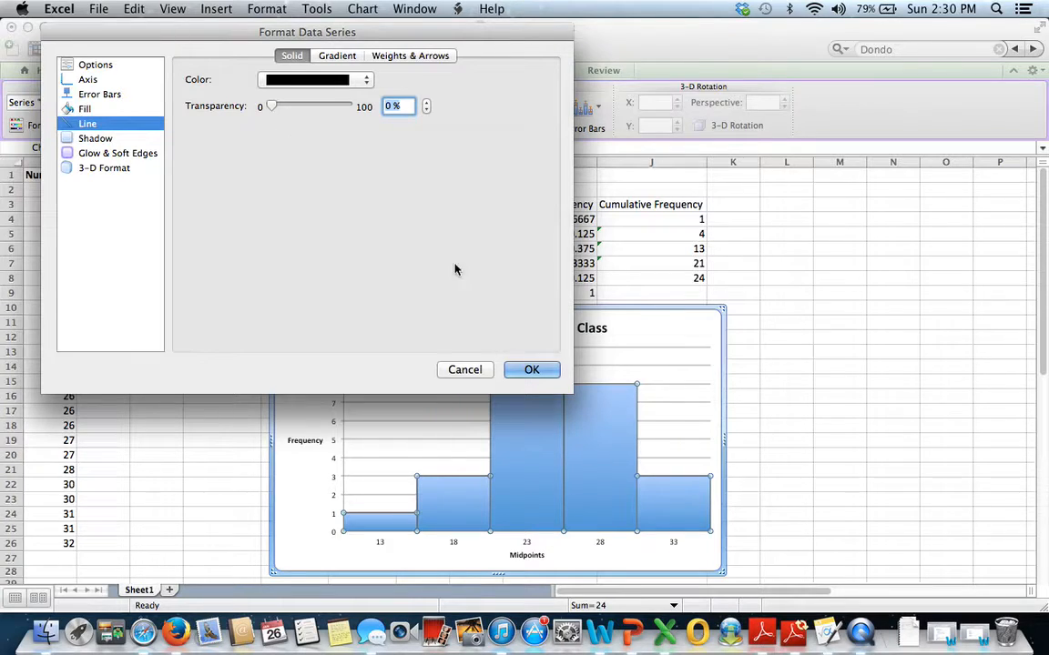
click(532, 370)
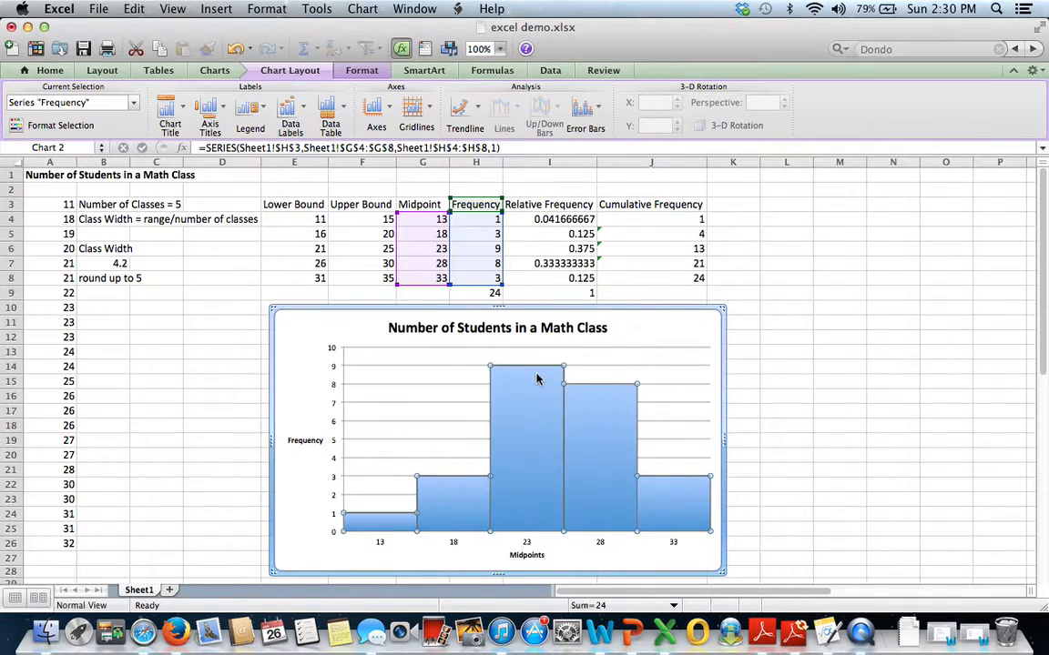
click(688, 328)
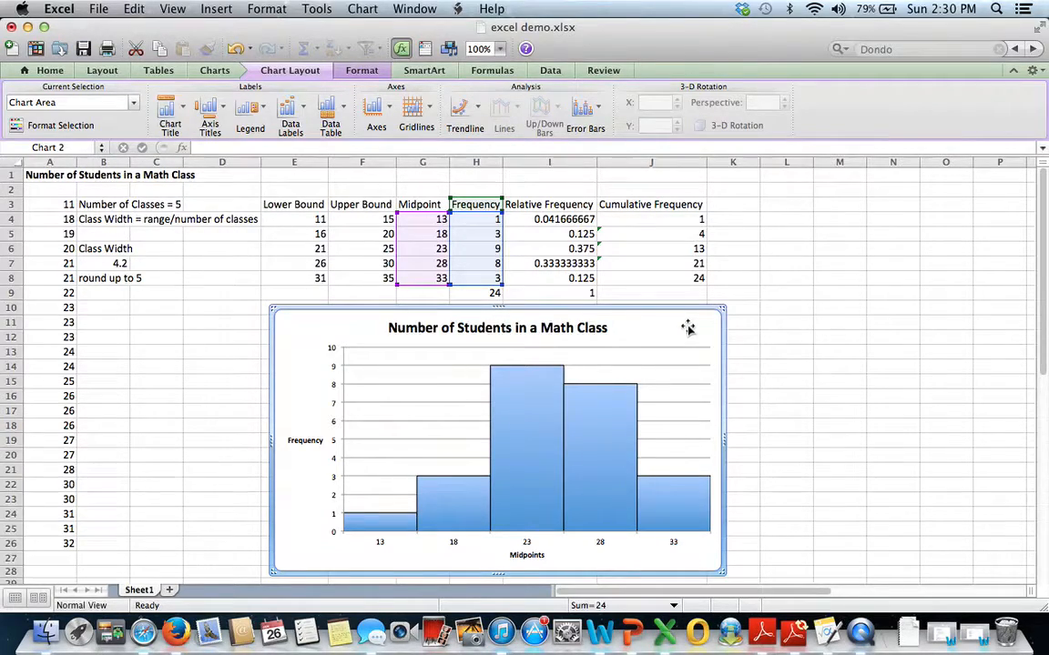
Move the finished frequency histogram so it starts in row 12 and spans columns B to I, and deselect it.
drag(687, 328, 535, 399)
drag(536, 435, 526, 356)
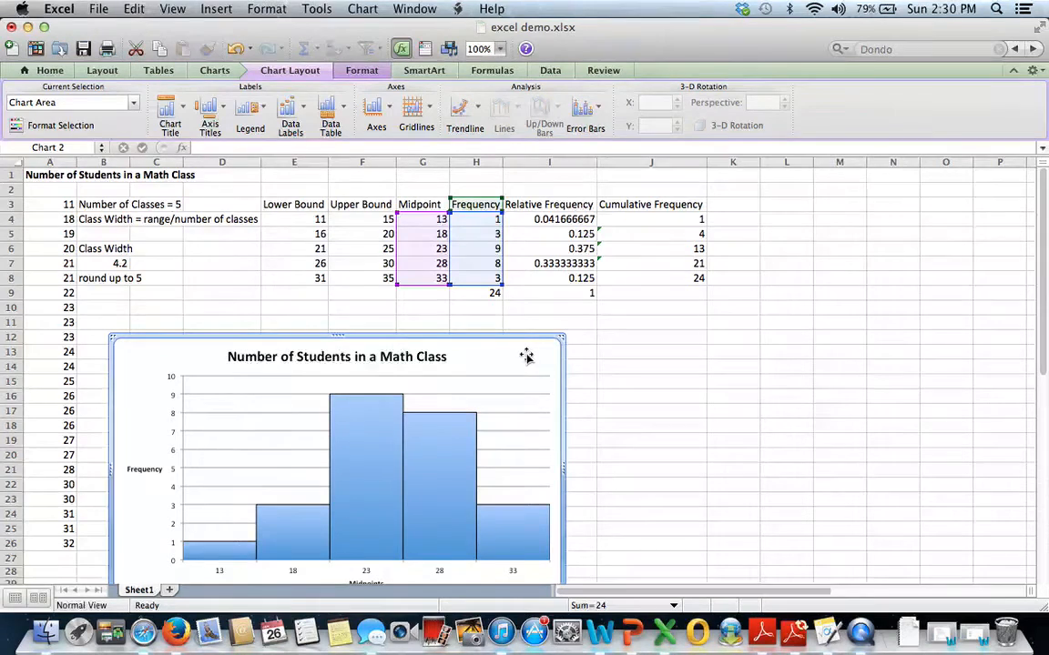
click(653, 354)
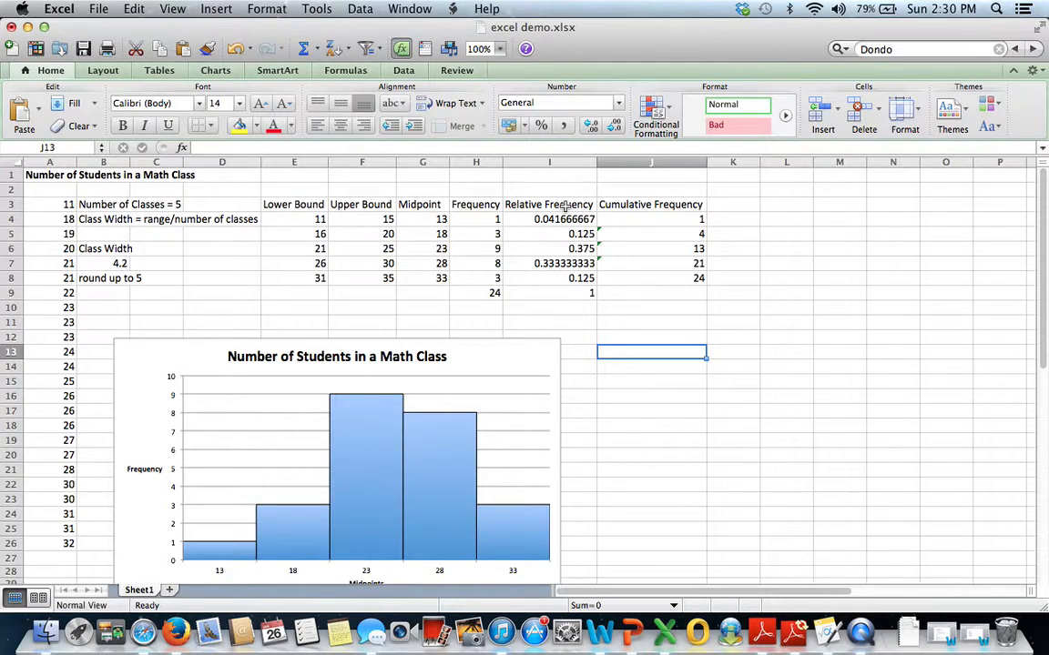
Insert a column chart from the Relative Frequency header and values in I3:I8.
drag(565, 207, 564, 278)
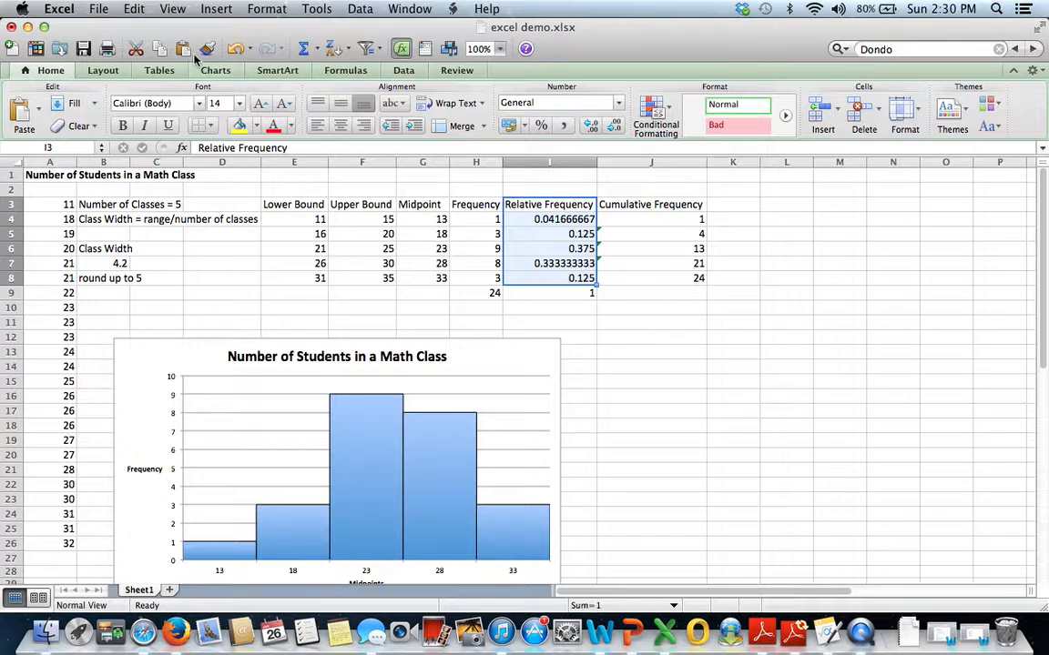
click(218, 73)
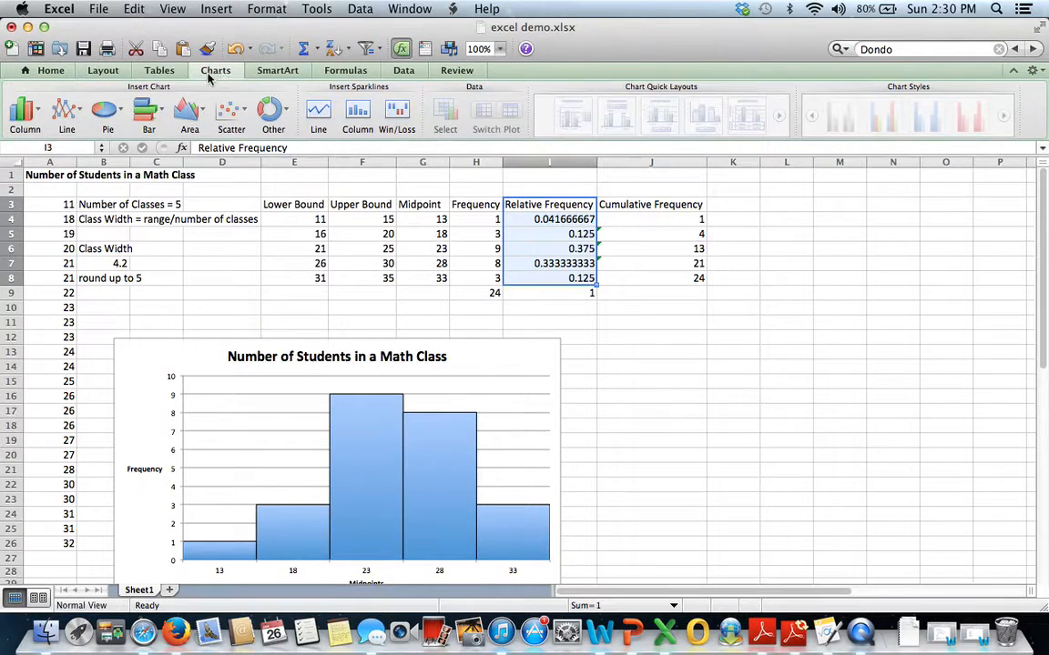
click(25, 107)
click(97, 69)
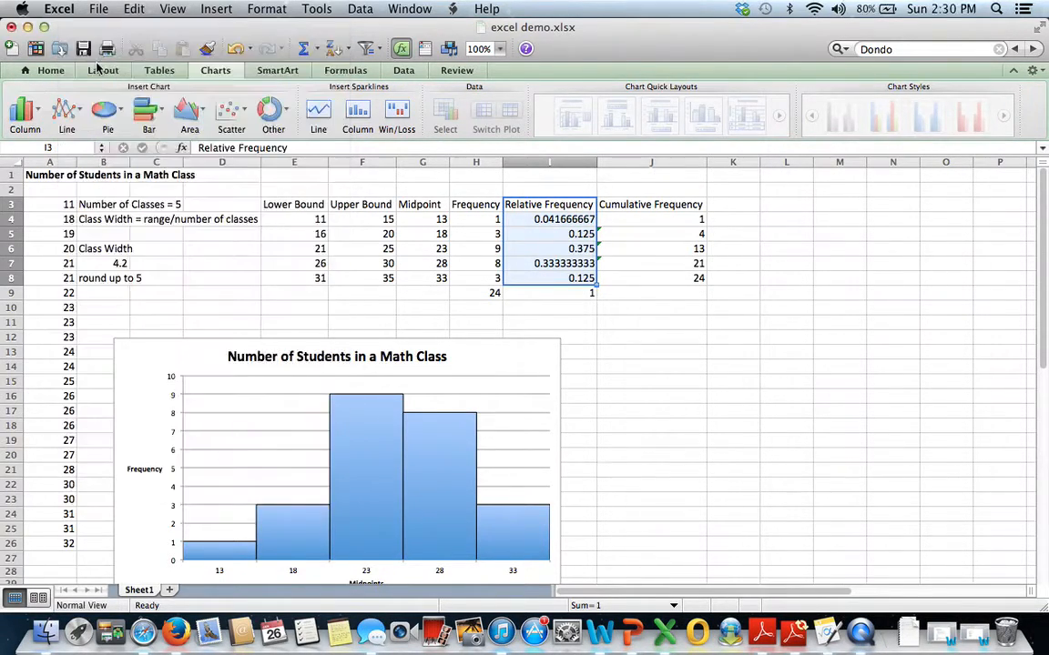
Place the relative frequency chart beside the histogram and enlarge it to cover about columns I to P, rows 7 to 27.
drag(649, 331, 888, 390)
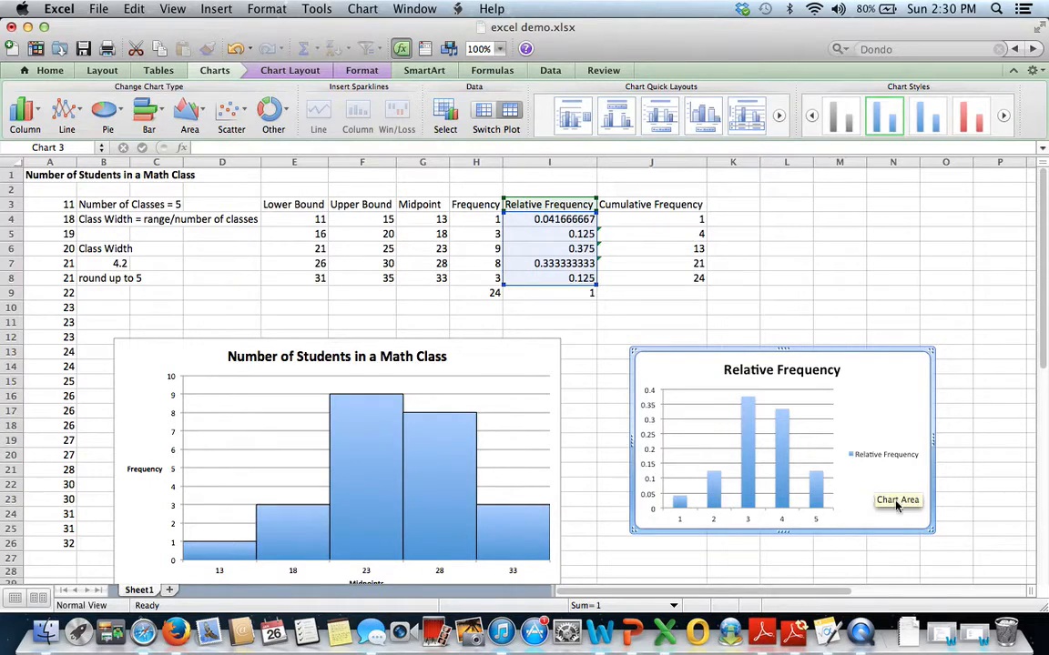
drag(931, 349, 994, 264)
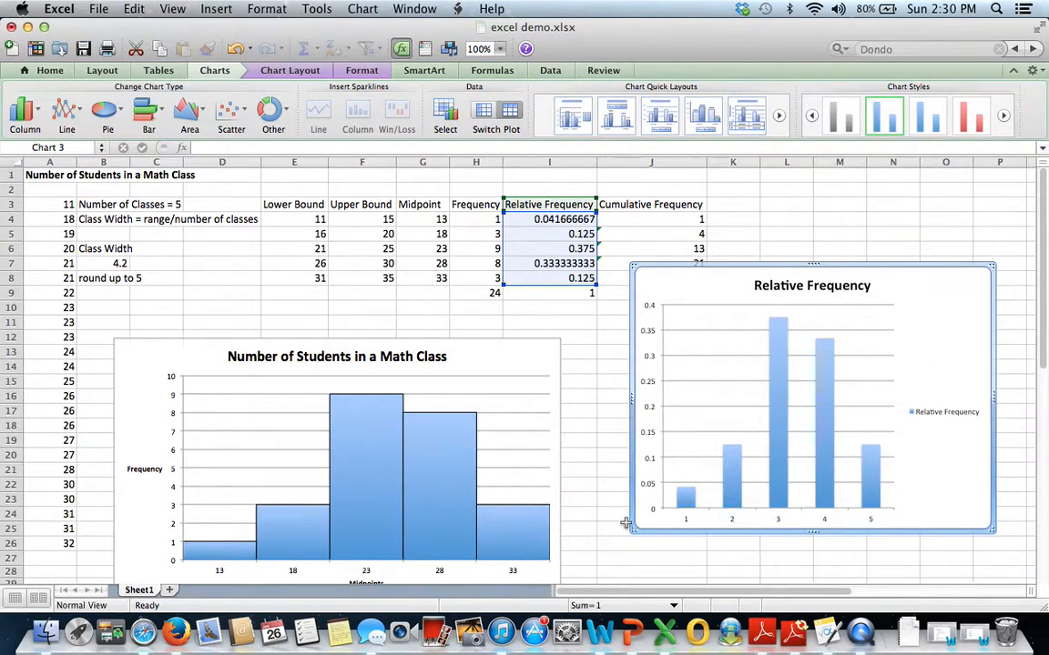
drag(632, 530, 588, 566)
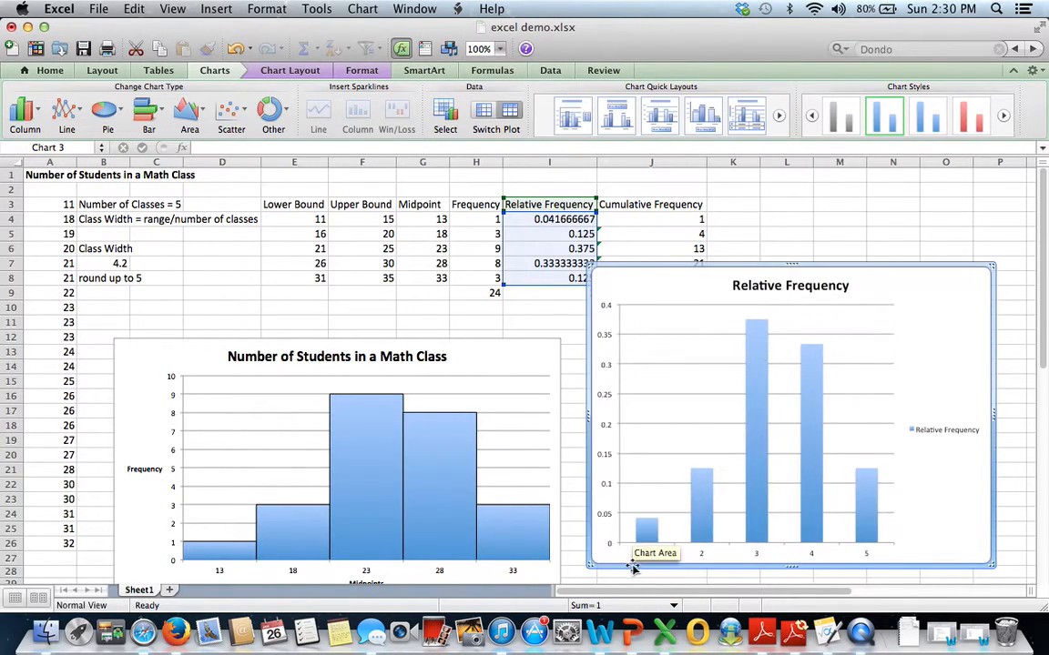
Set the relative frequency chart's category (X) axis labels to the class midpoints in G4:G8.
click(758, 556)
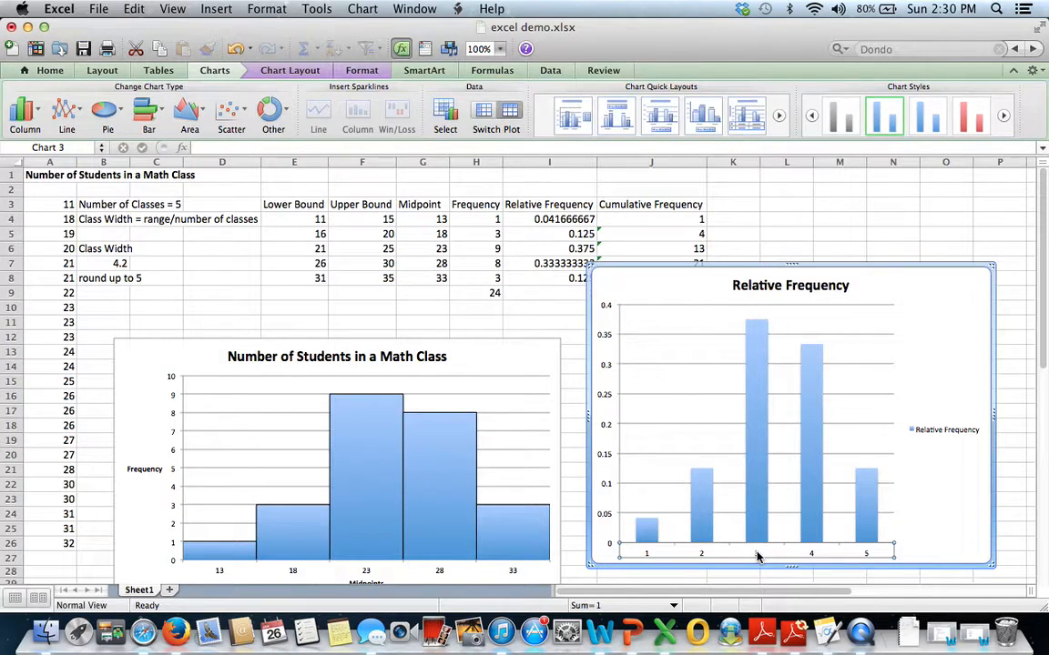
right_click(758, 556)
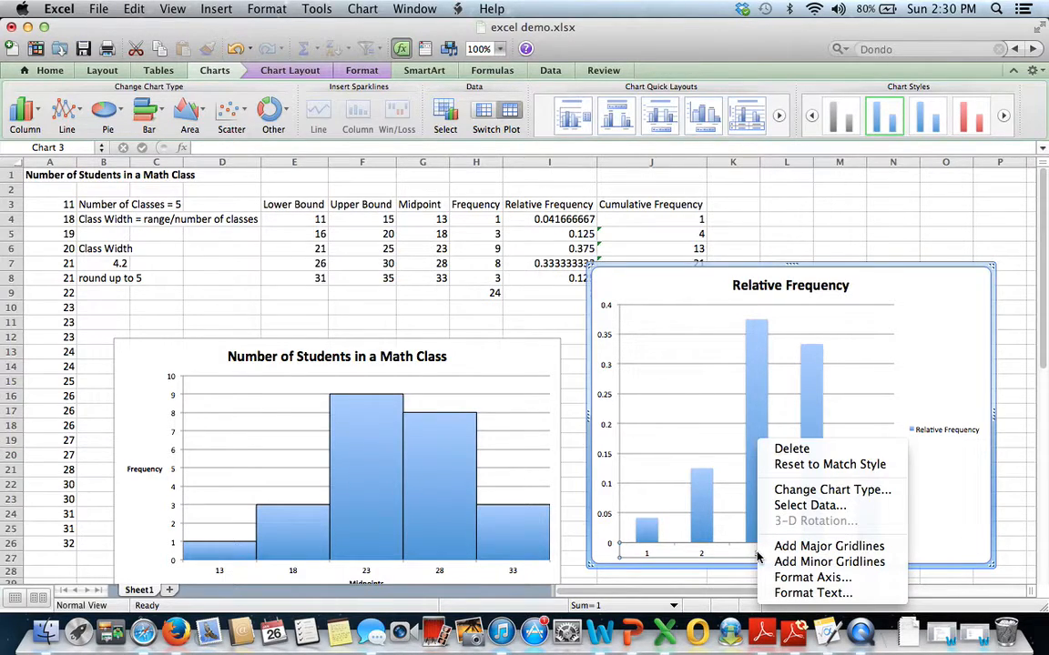
click(803, 507)
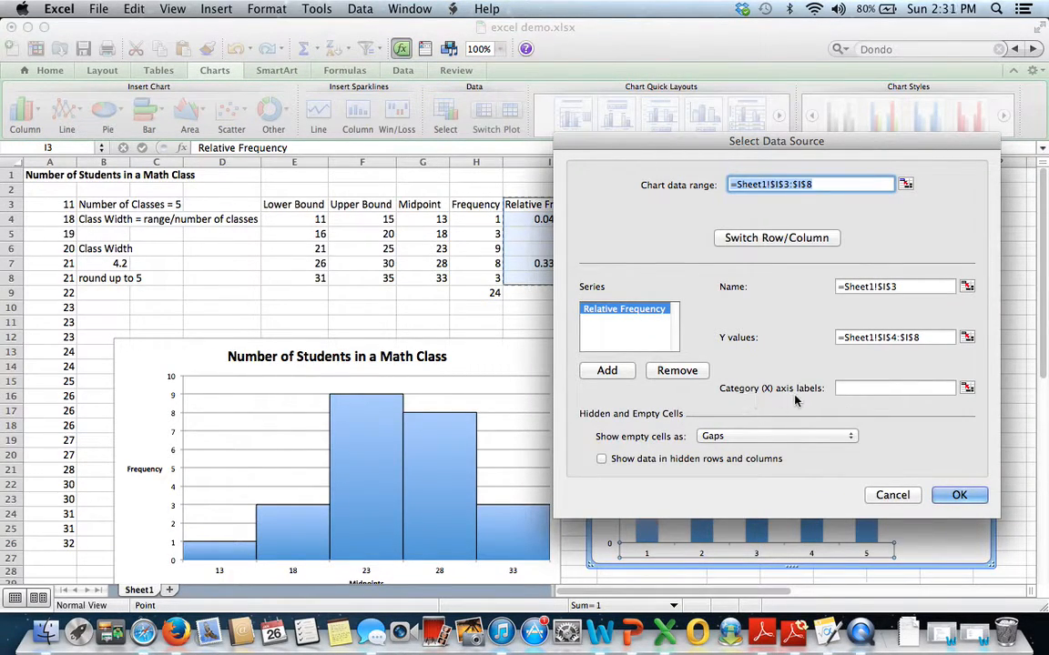
click(846, 388)
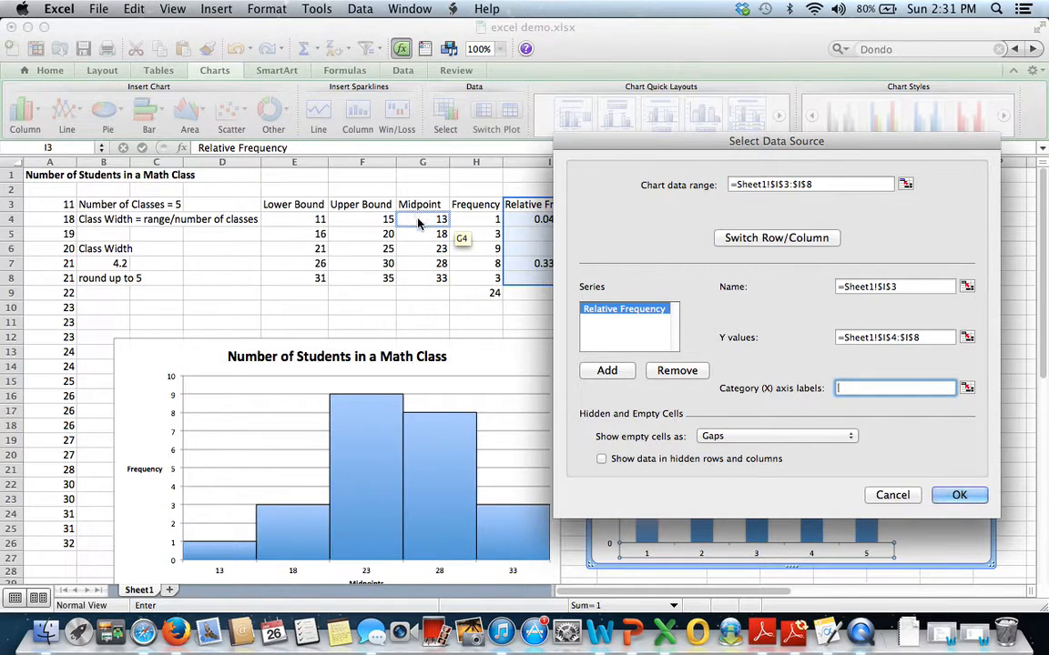
drag(418, 224, 421, 283)
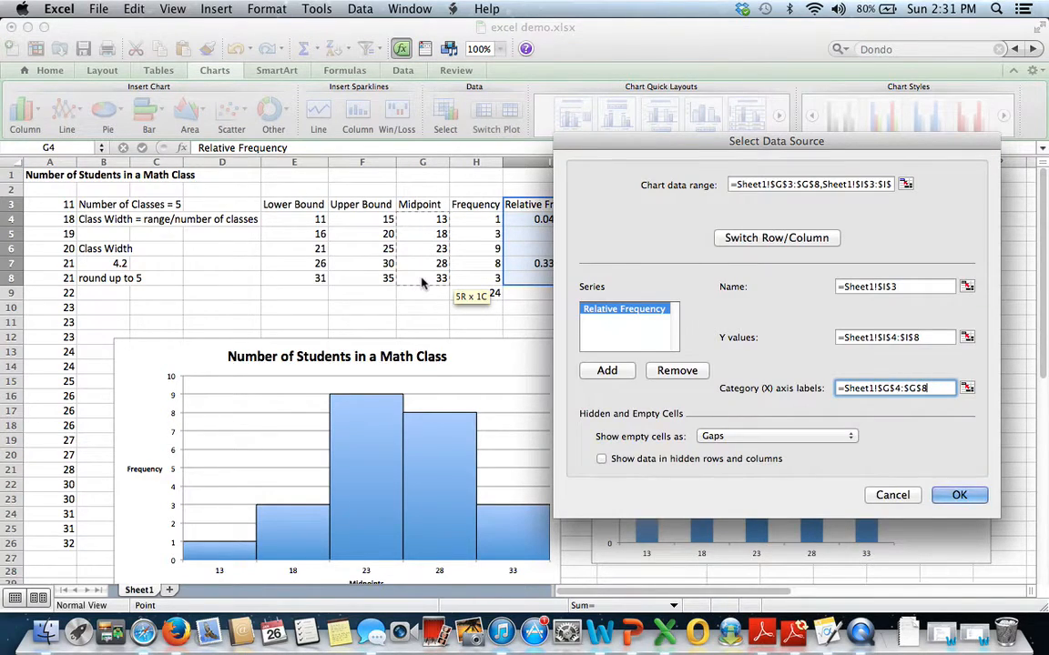
click(958, 495)
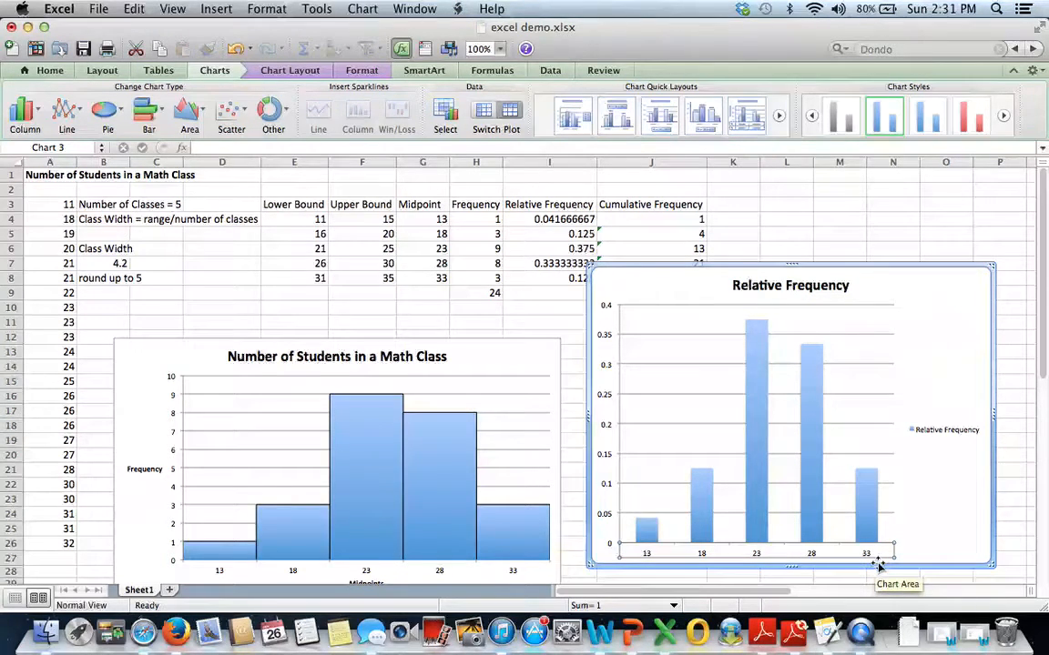
click(924, 512)
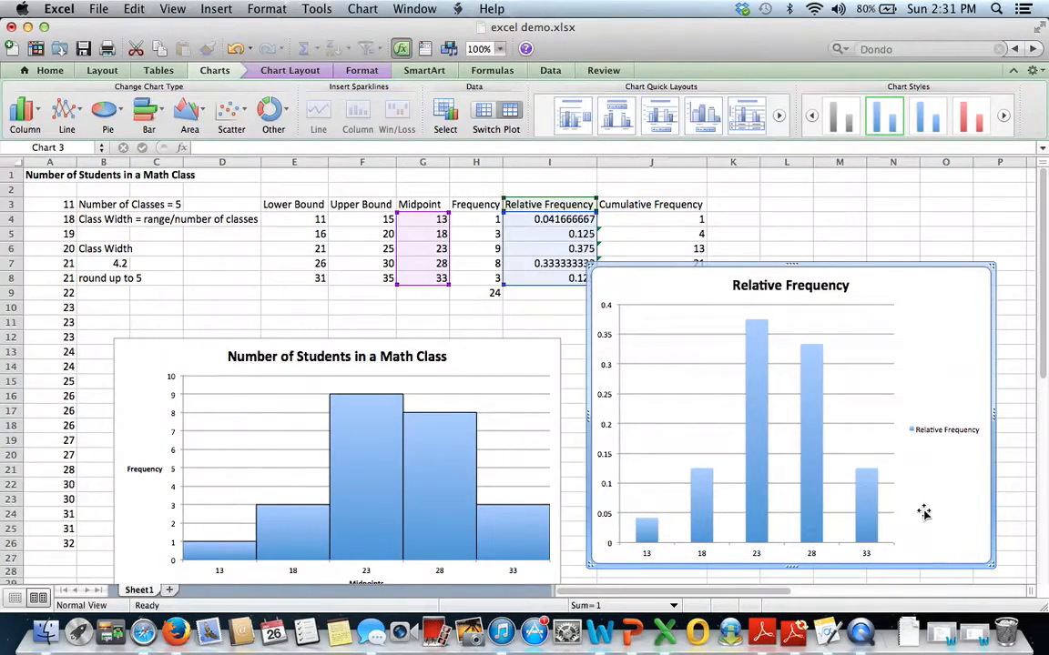
Delete the legend from the relative frequency chart and select its chart title.
click(945, 437)
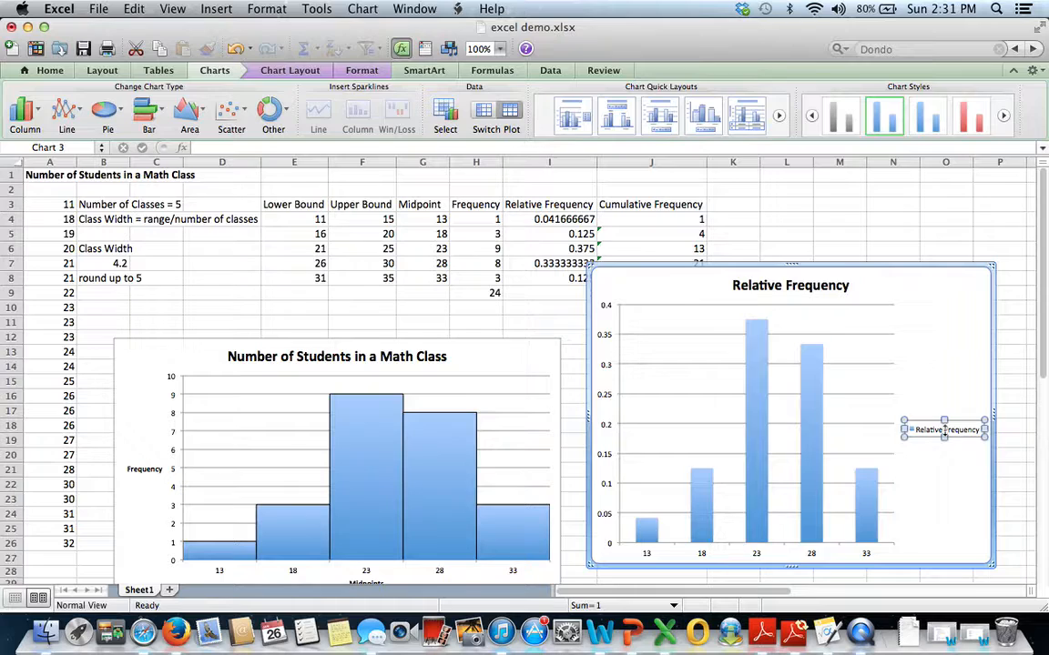
key(Delete)
click(836, 283)
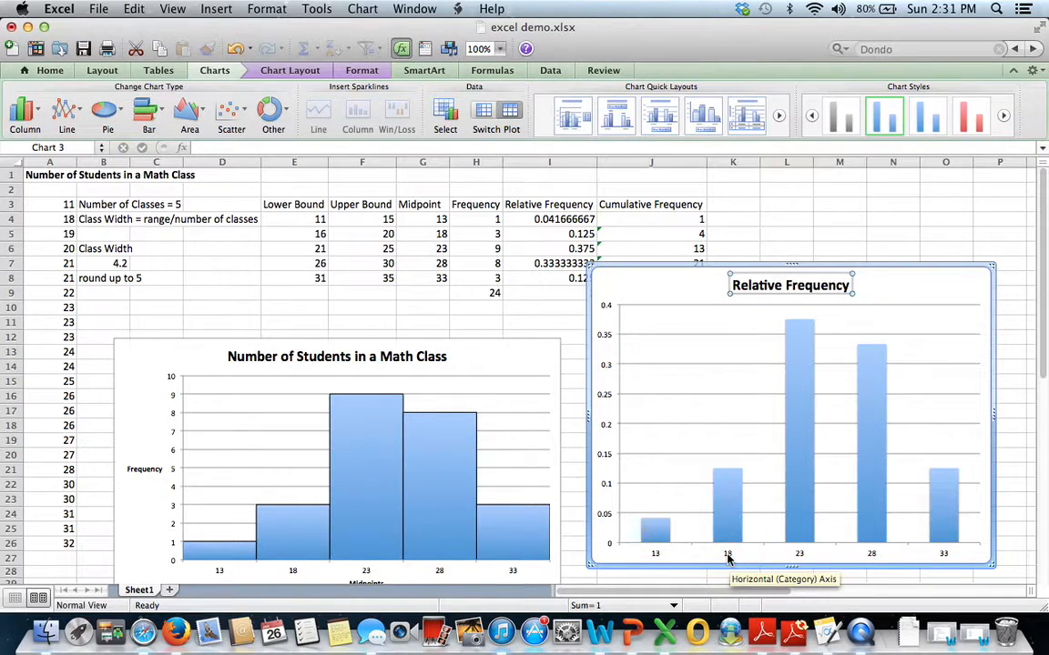
Add a title below the relative frequency chart's horizontal axis reading "Midpoints".
click(290, 71)
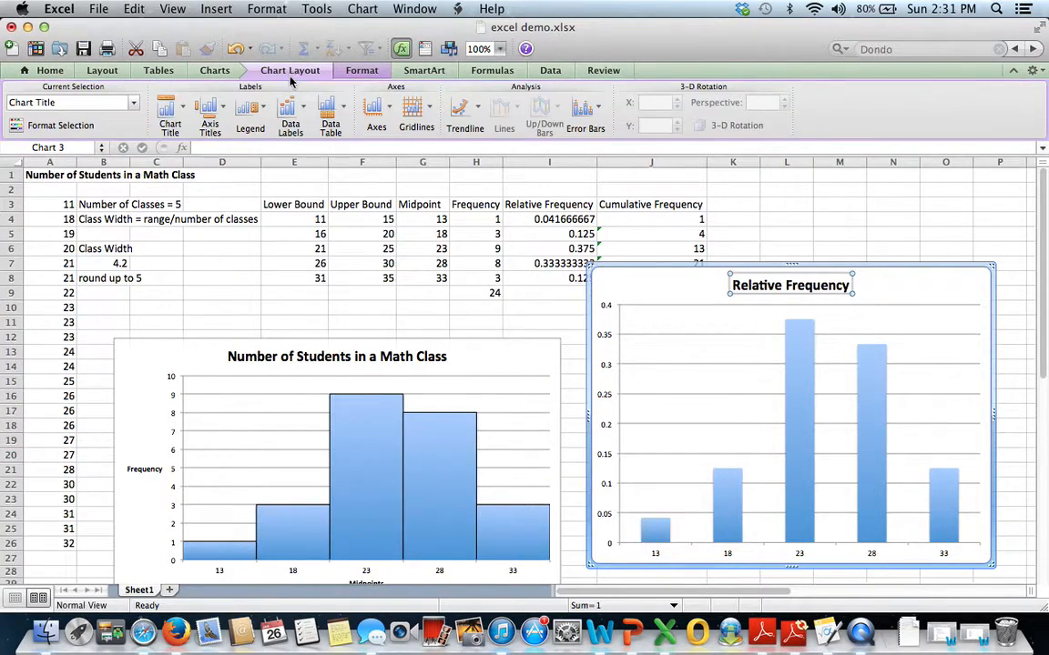
click(209, 110)
mouse_move(249, 136)
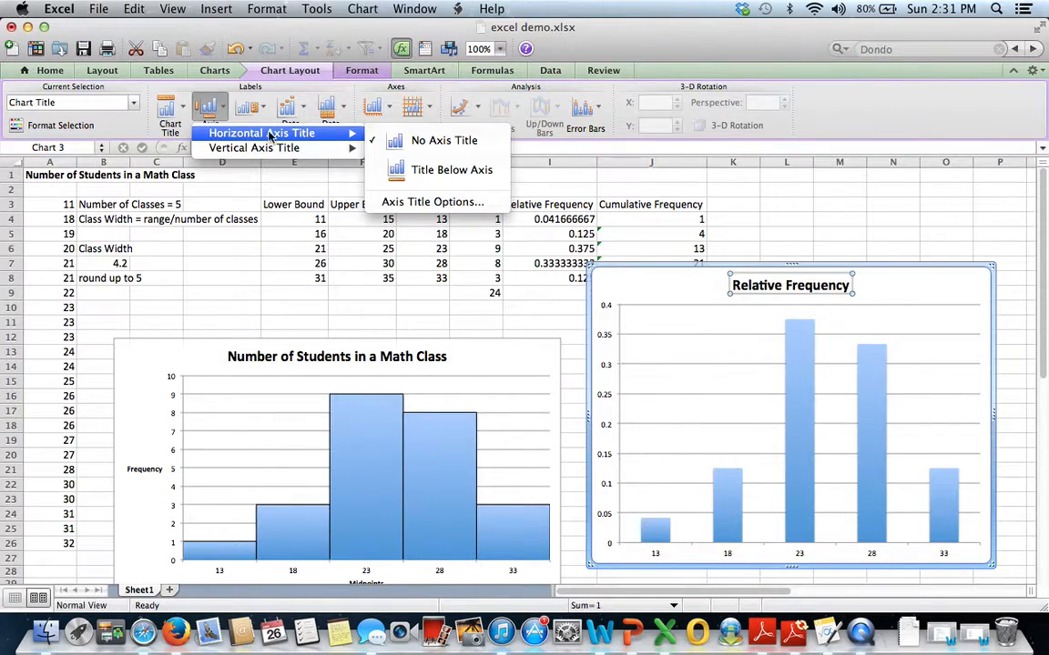
click(428, 171)
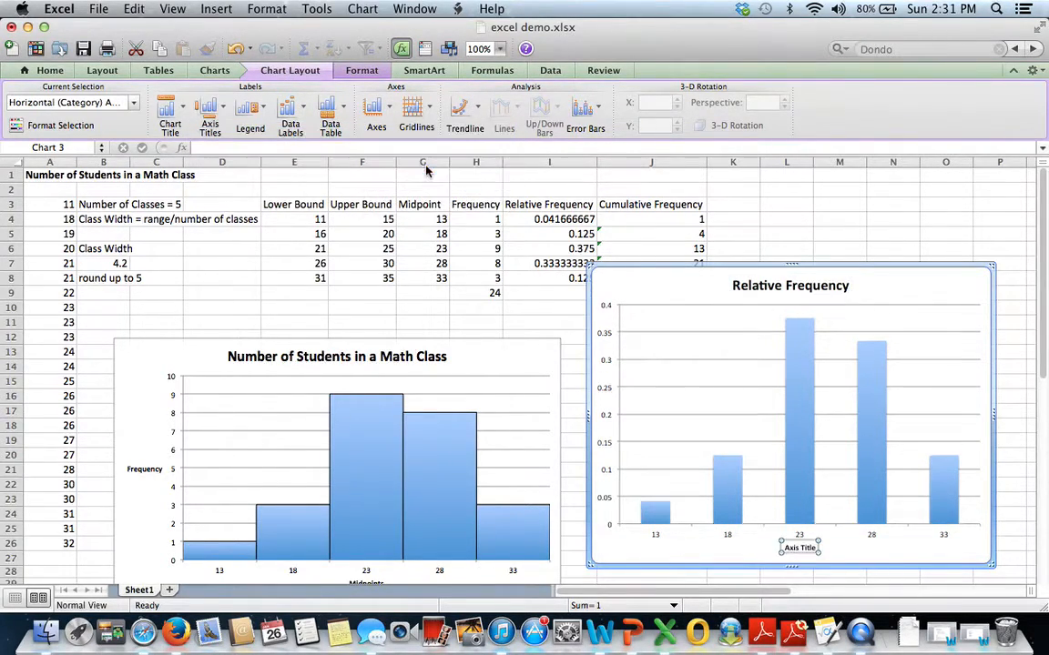
click(816, 548)
drag(815, 548, 778, 548)
text(Midpoints)
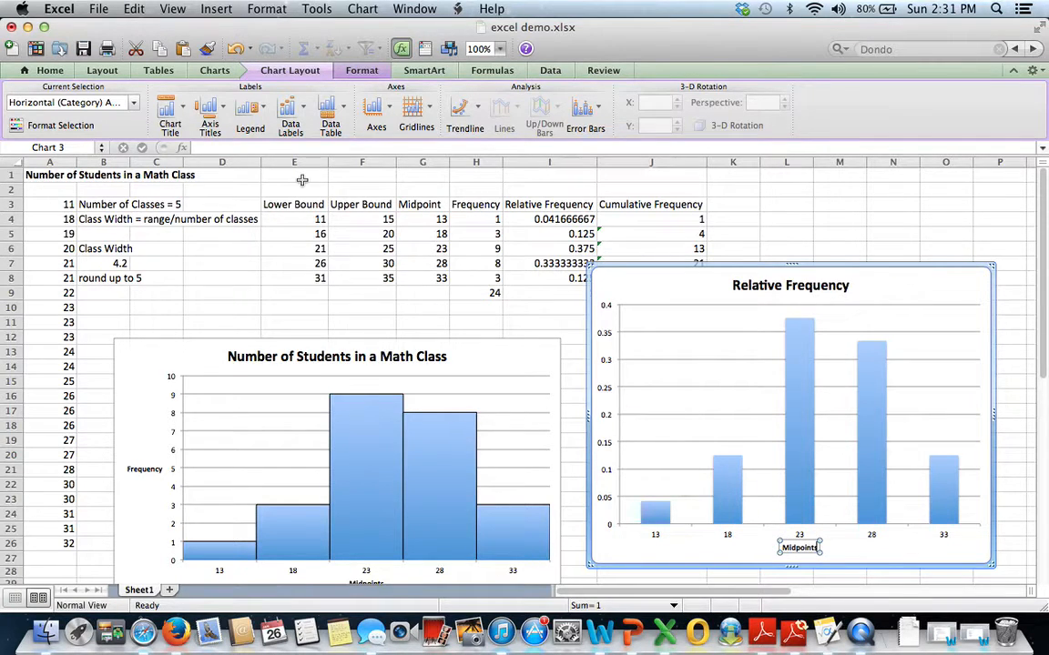
Add a horizontally oriented vertical axis title reading "Relative Frequency" to the relative frequency chart.
click(208, 107)
mouse_move(235, 148)
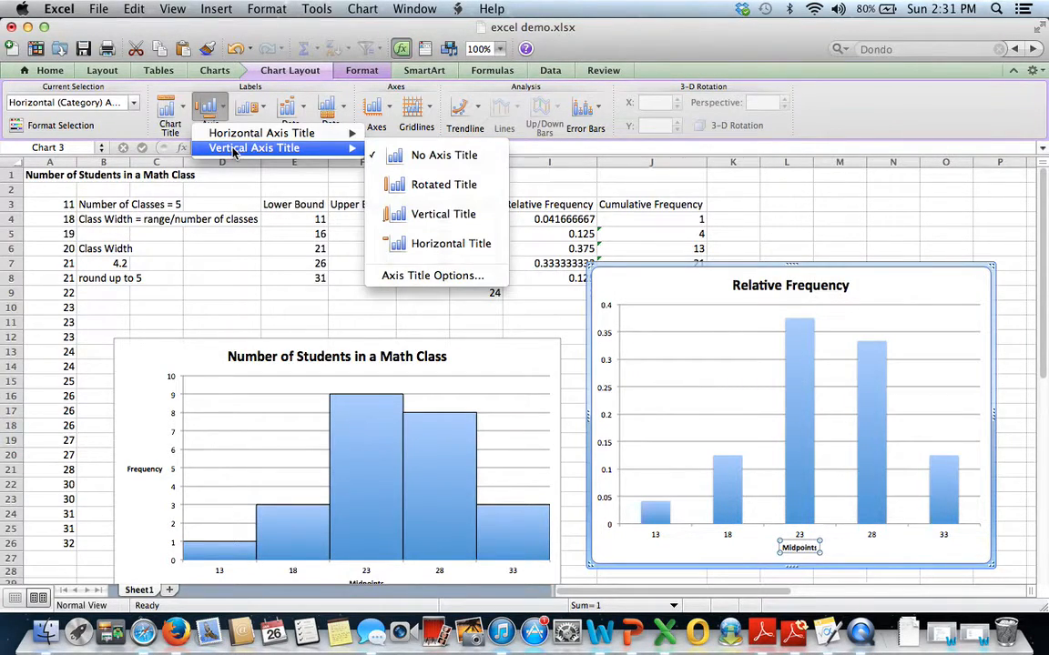
click(417, 242)
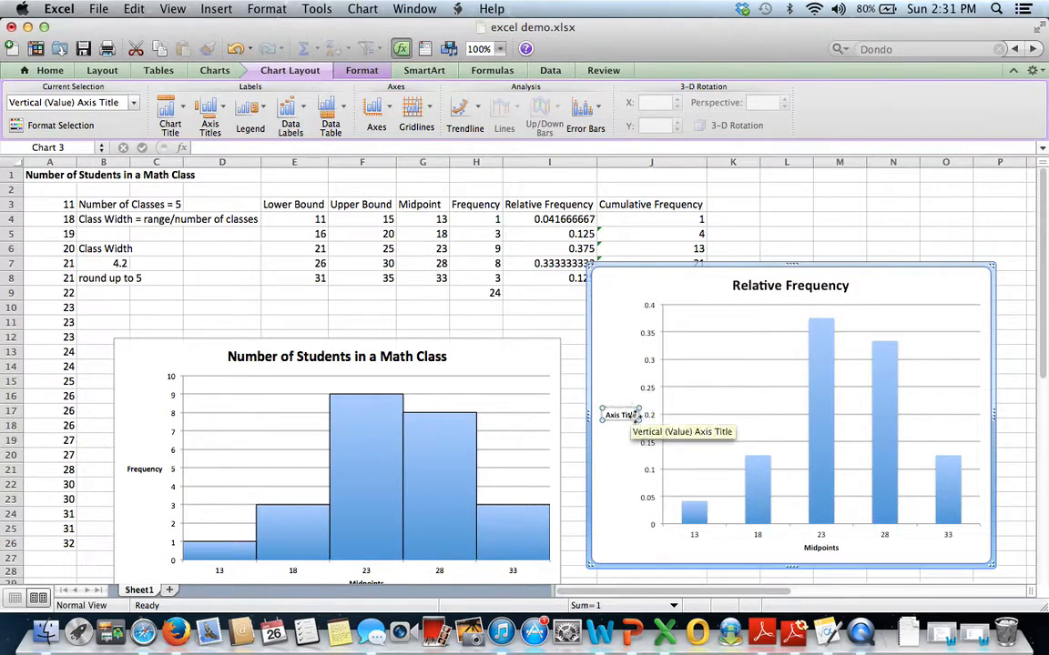
text(Relative Frequency)
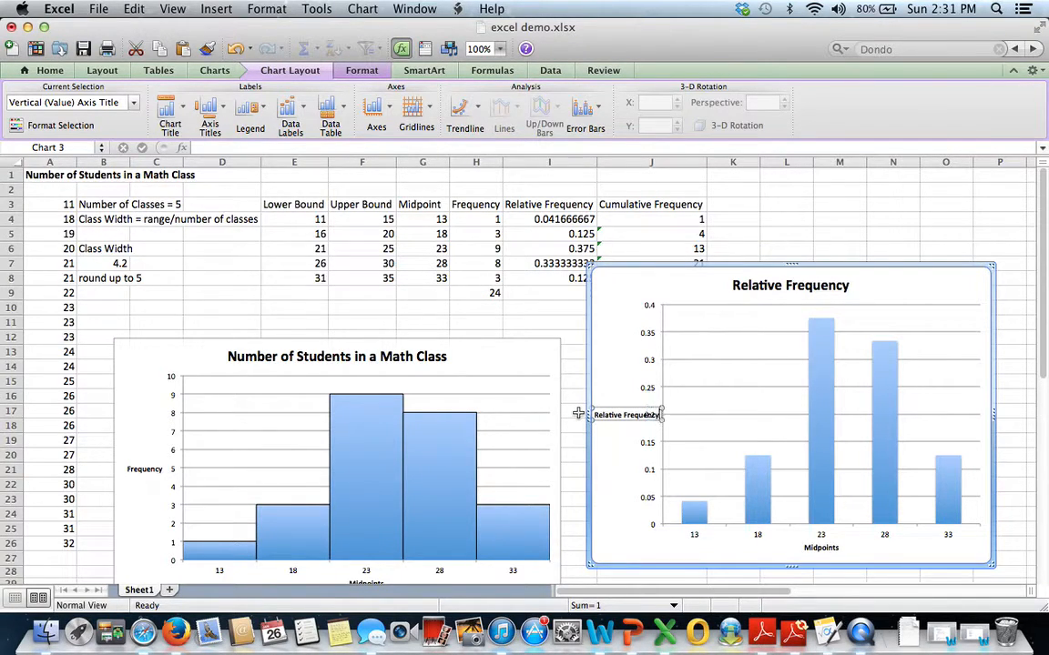
click(613, 463)
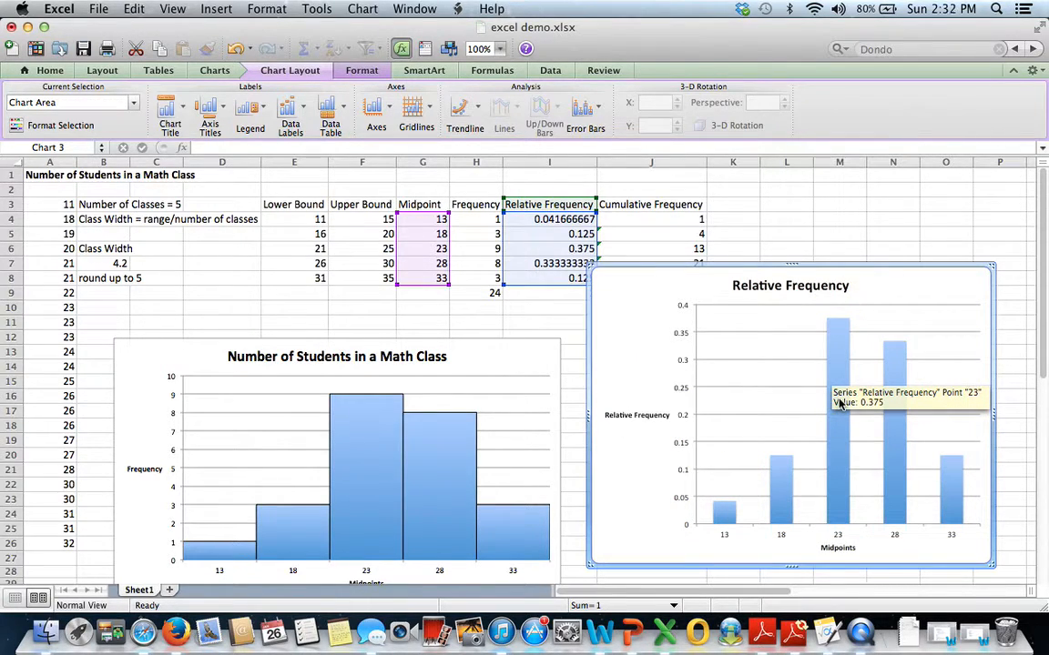
Set the gap width of the relative frequency chart's data series to 0% so the bars touch.
double_click(842, 444)
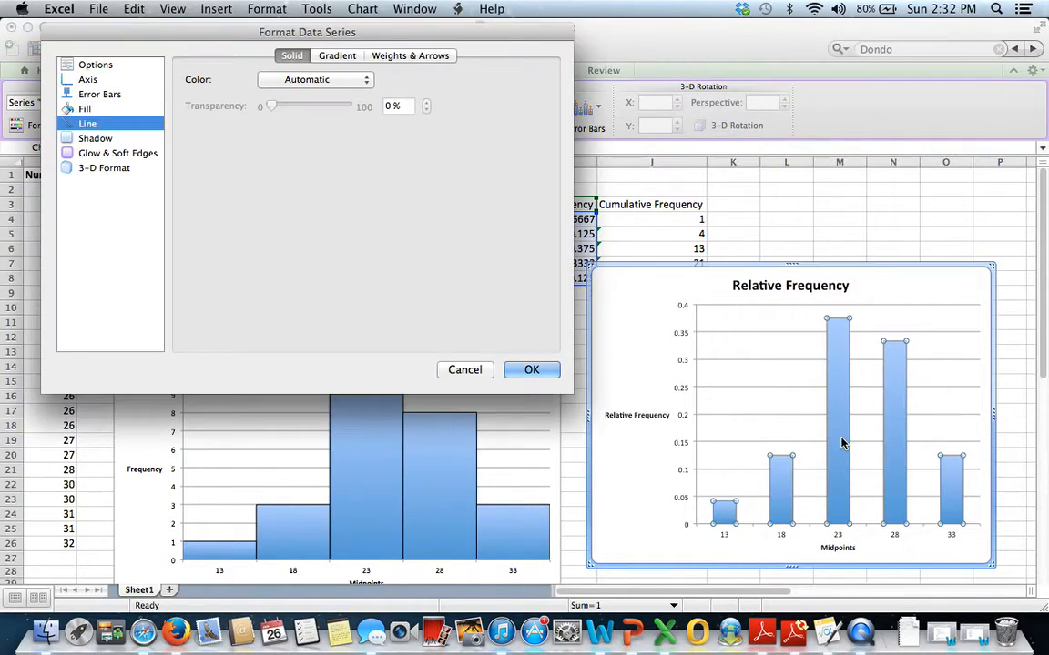
click(95, 65)
click(509, 109)
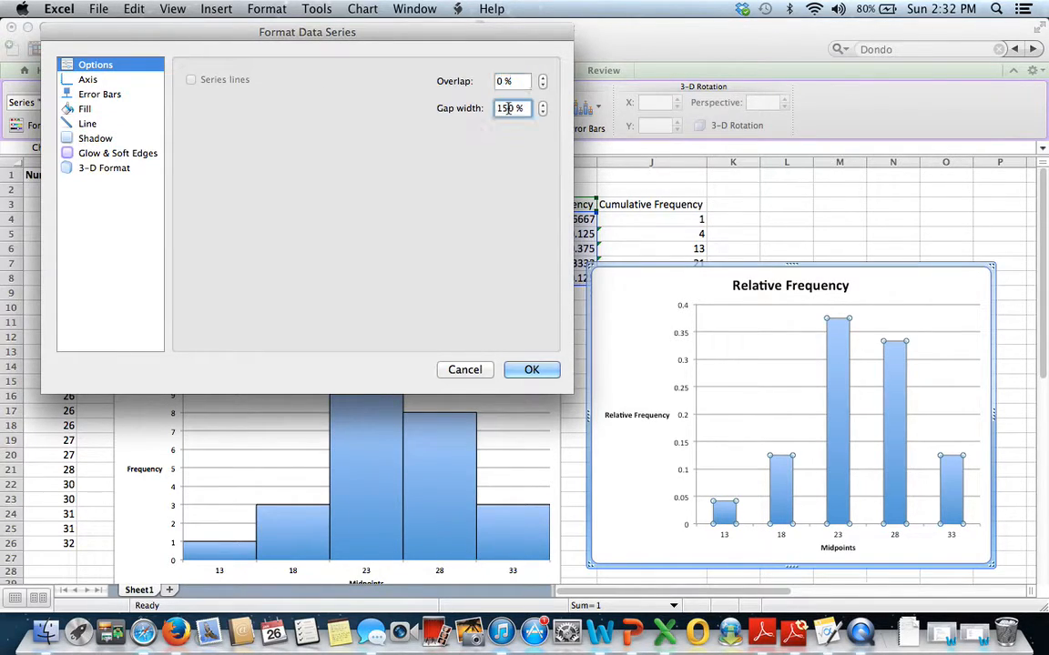
text(0)
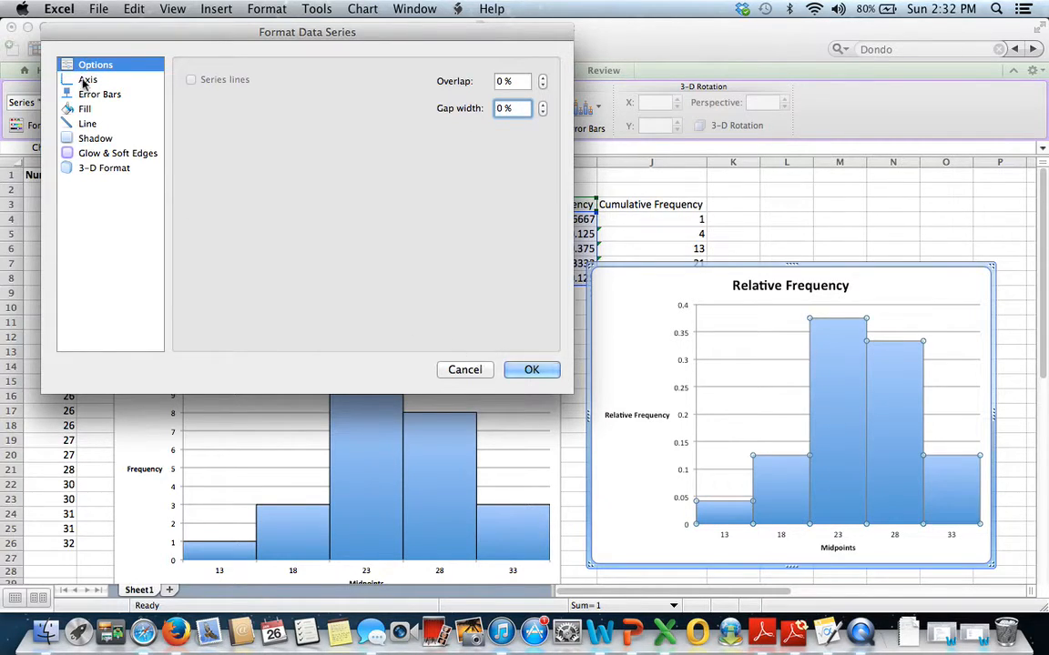
Give the relative frequency chart's bars a solid black outline and apply the series formatting.
click(87, 125)
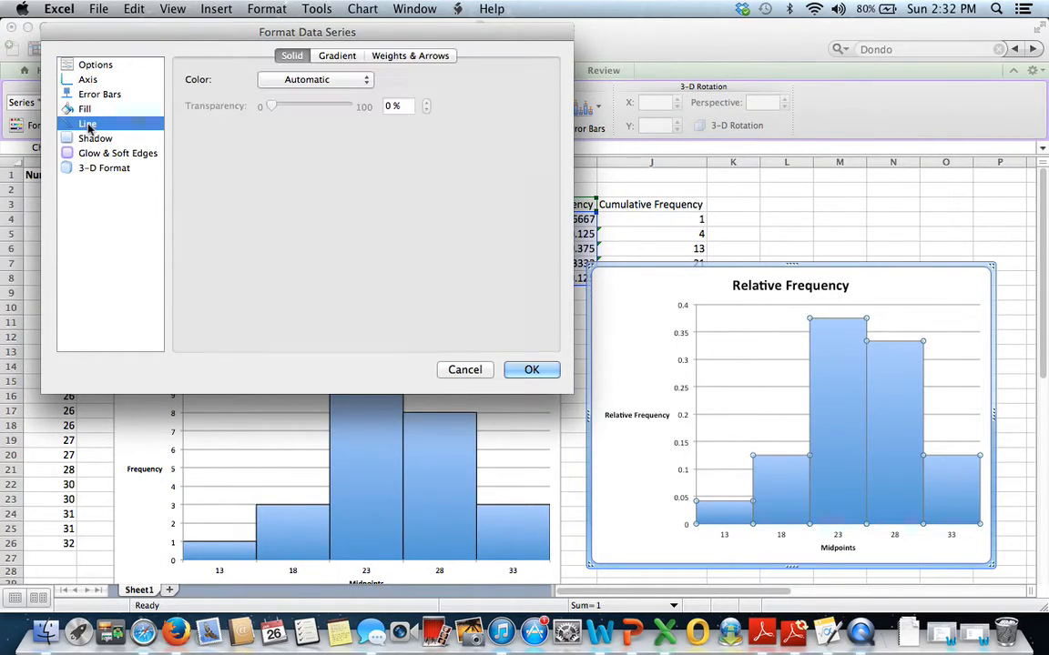
click(366, 81)
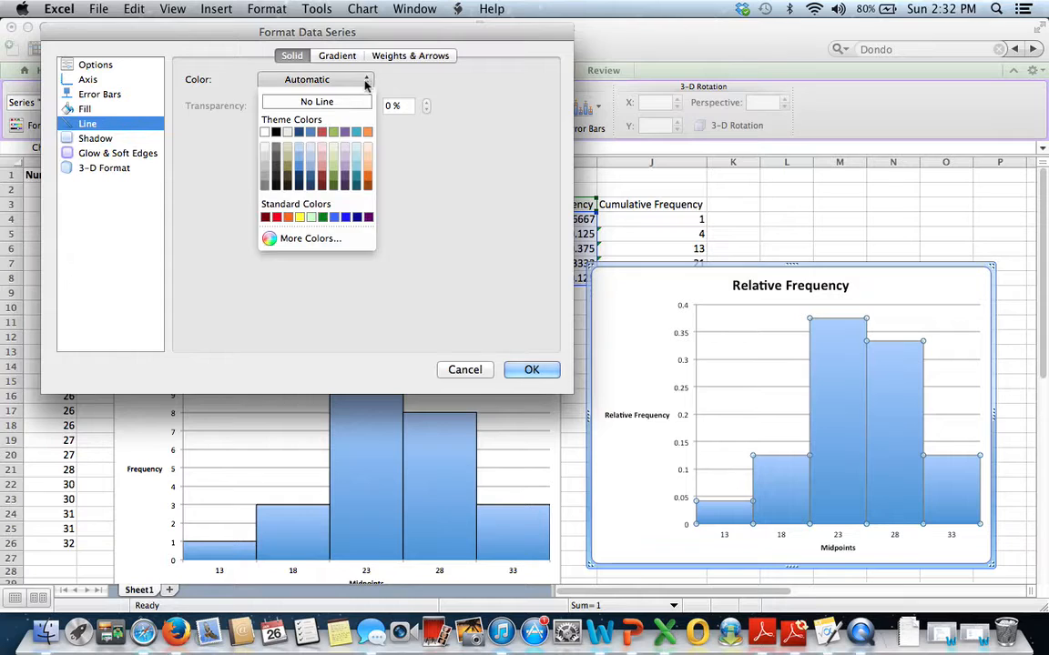
click(276, 132)
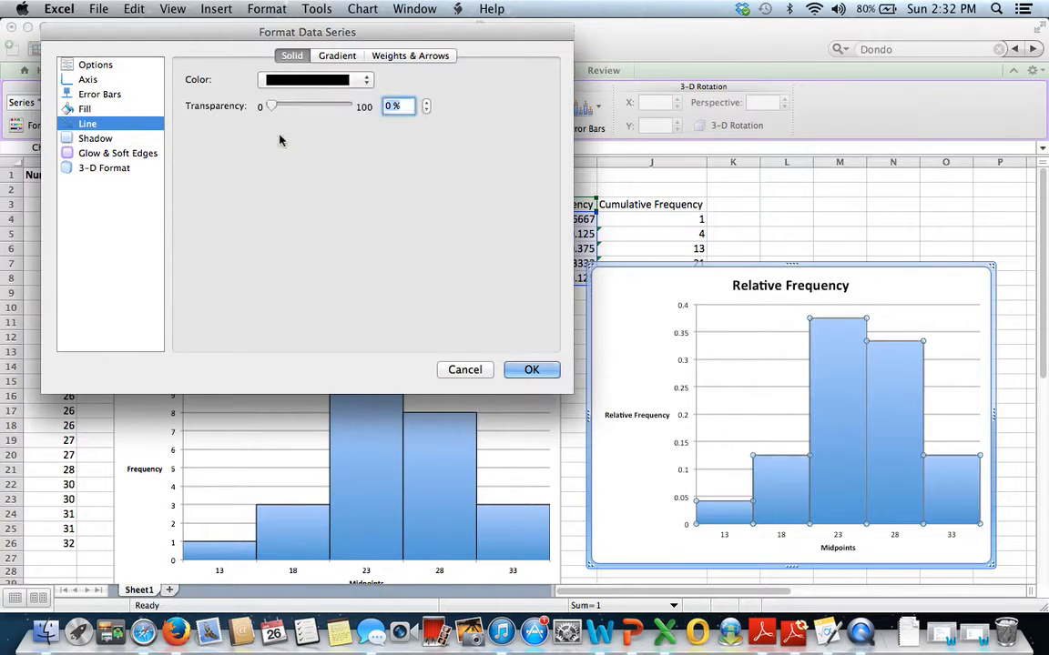
click(532, 369)
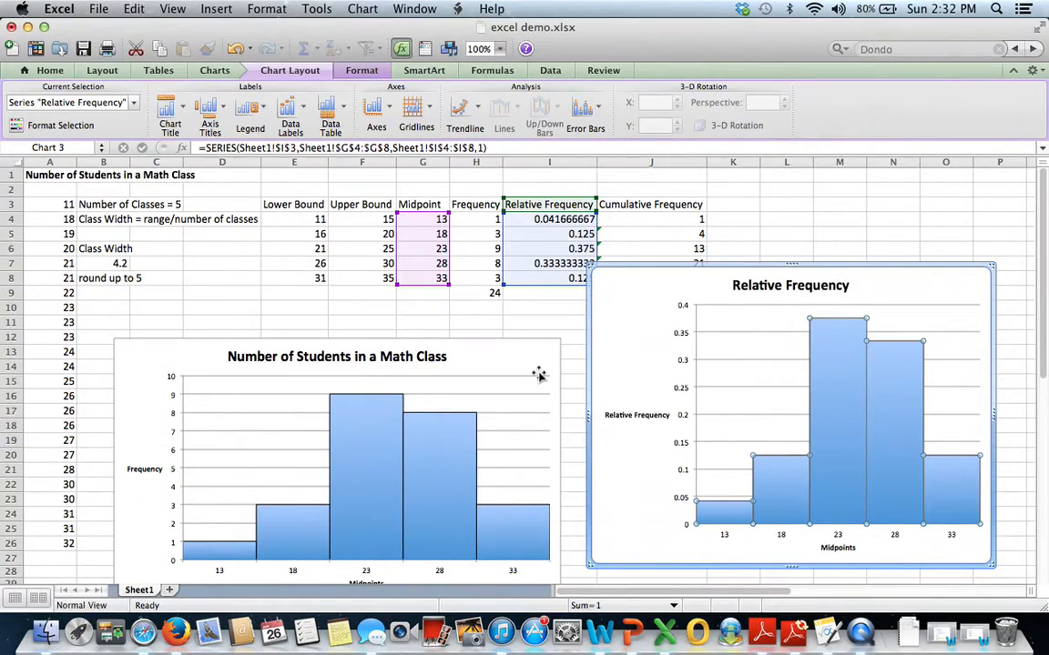
Move the Number of Students in a Math Class chart up to about row 9, beside the relative frequency chart, and select the relative frequency chart.
click(644, 529)
drag(495, 355, 483, 306)
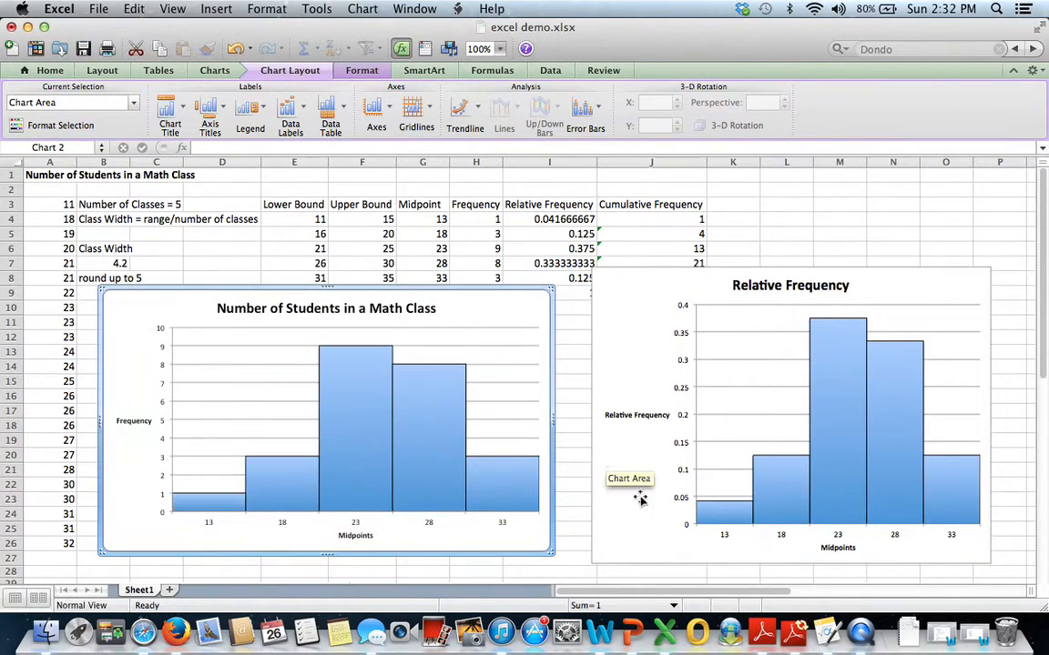
click(650, 520)
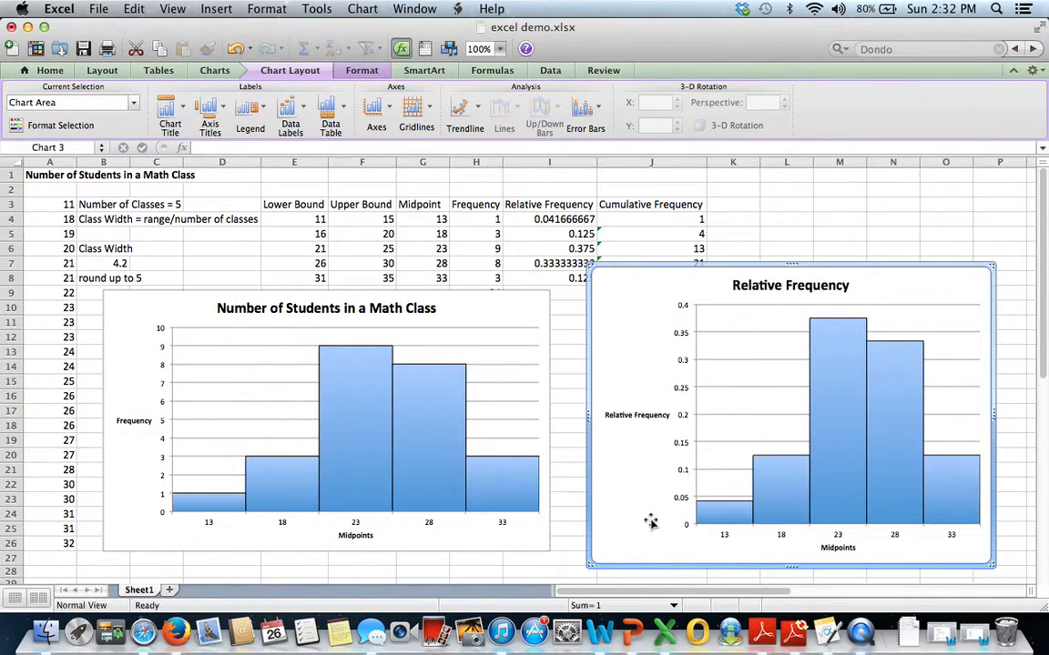